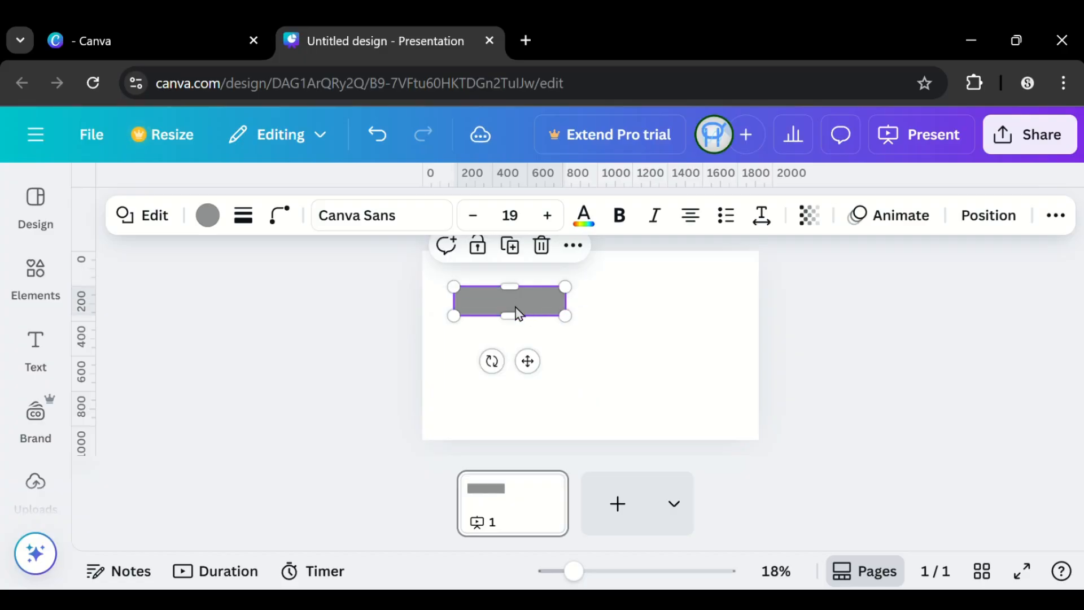
Step: Make the grey rectangle slightly taller and move it closer to the slide's upper-left corner
click(438, 322)
click(550, 302)
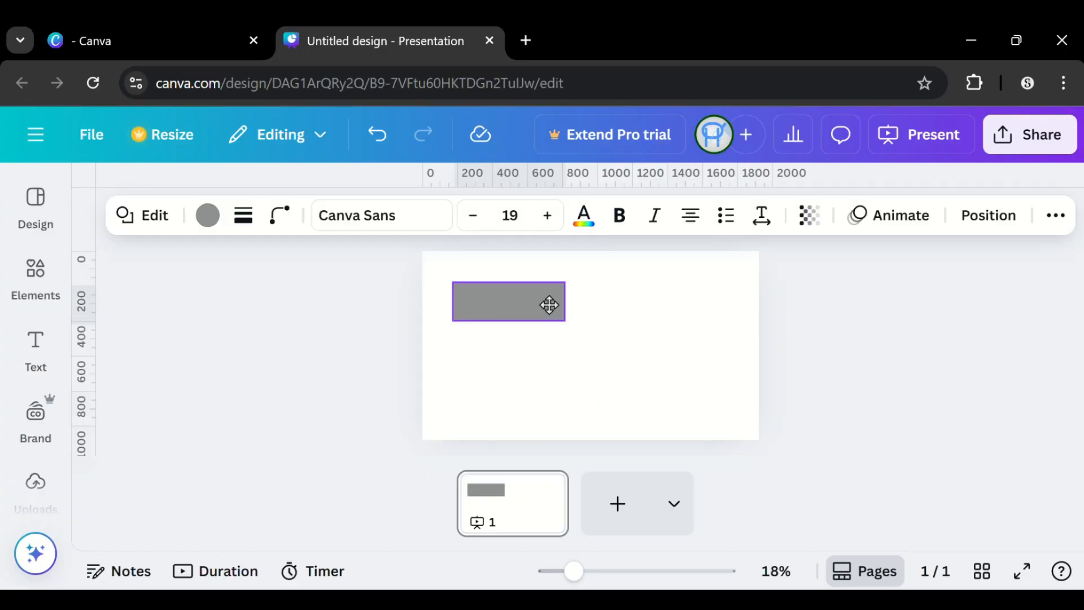
click(627, 302)
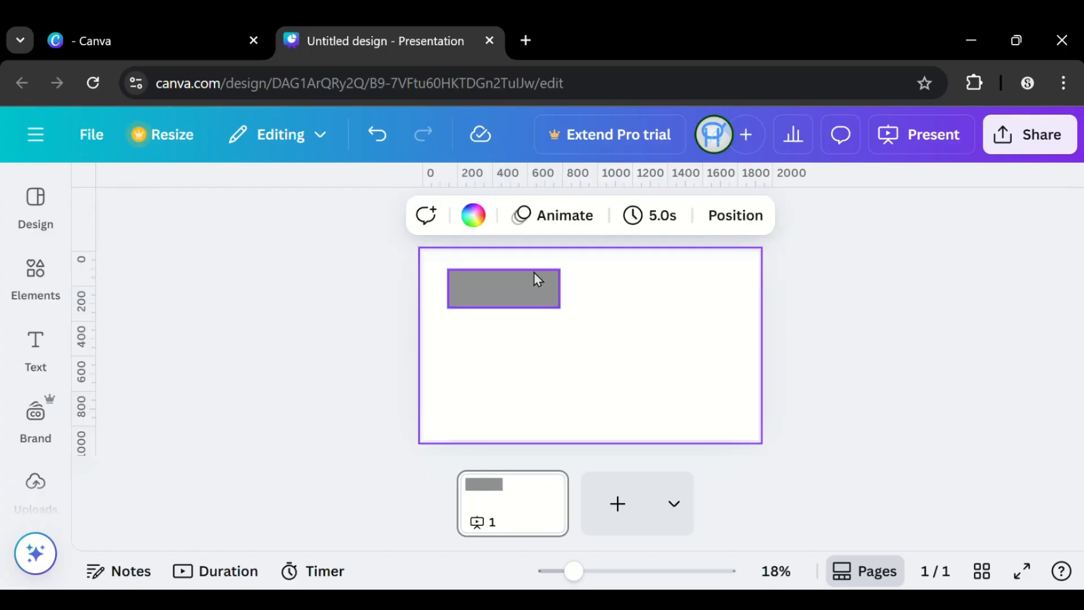
Step: Round the grey rectangle's corners with a corner rounding of 50
click(497, 305)
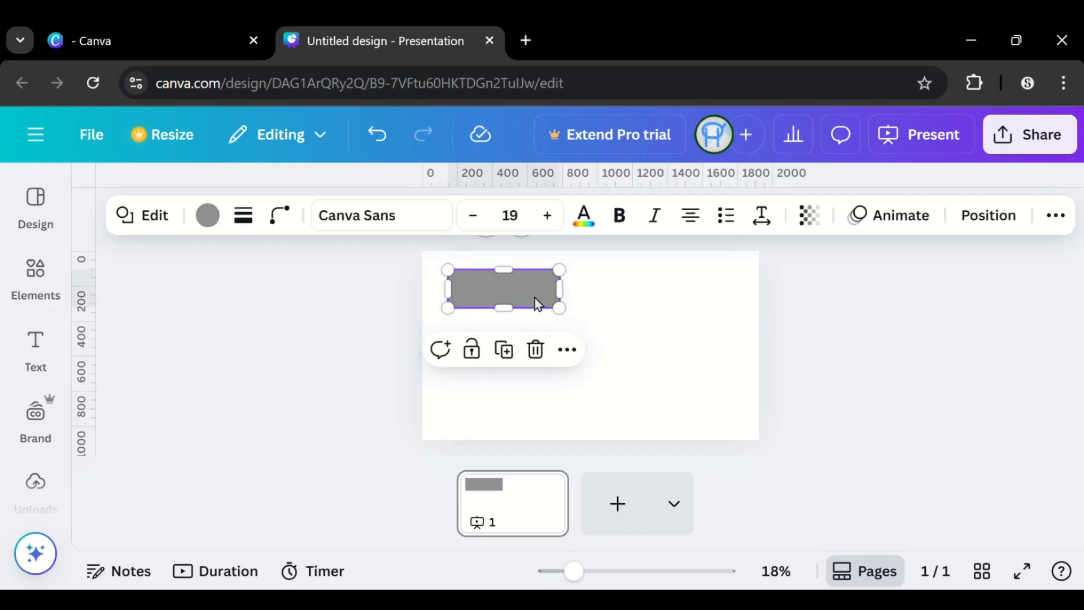
click(284, 219)
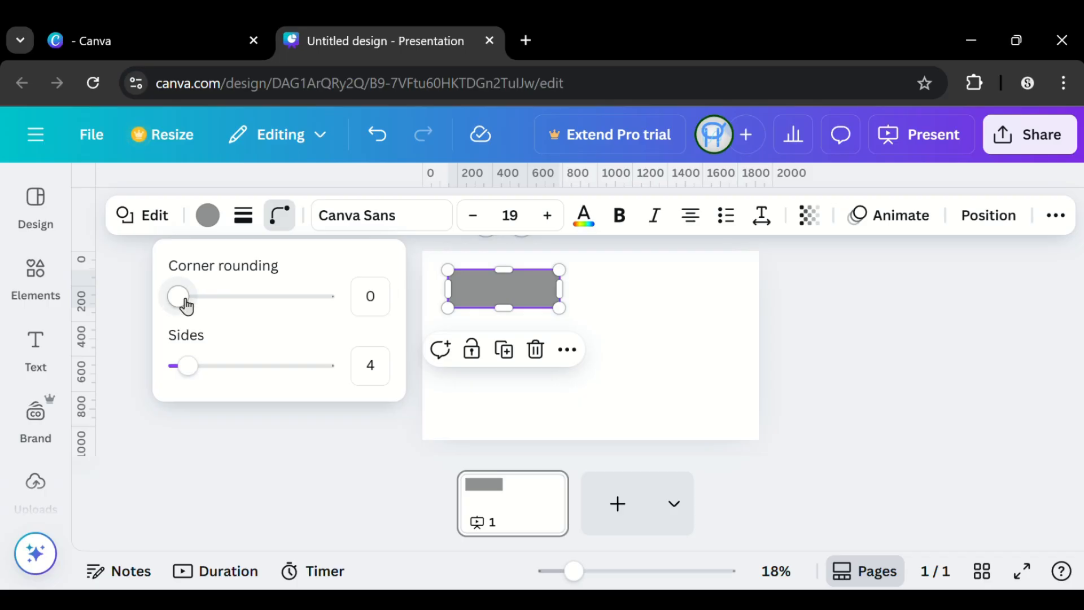
drag(202, 306, 254, 309)
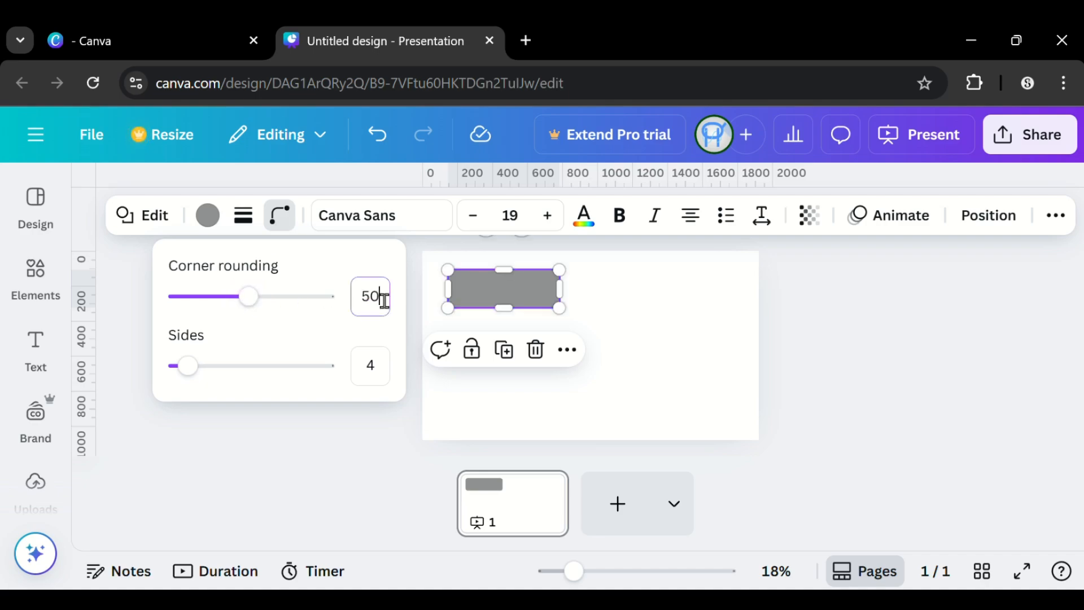
click(892, 278)
click(684, 296)
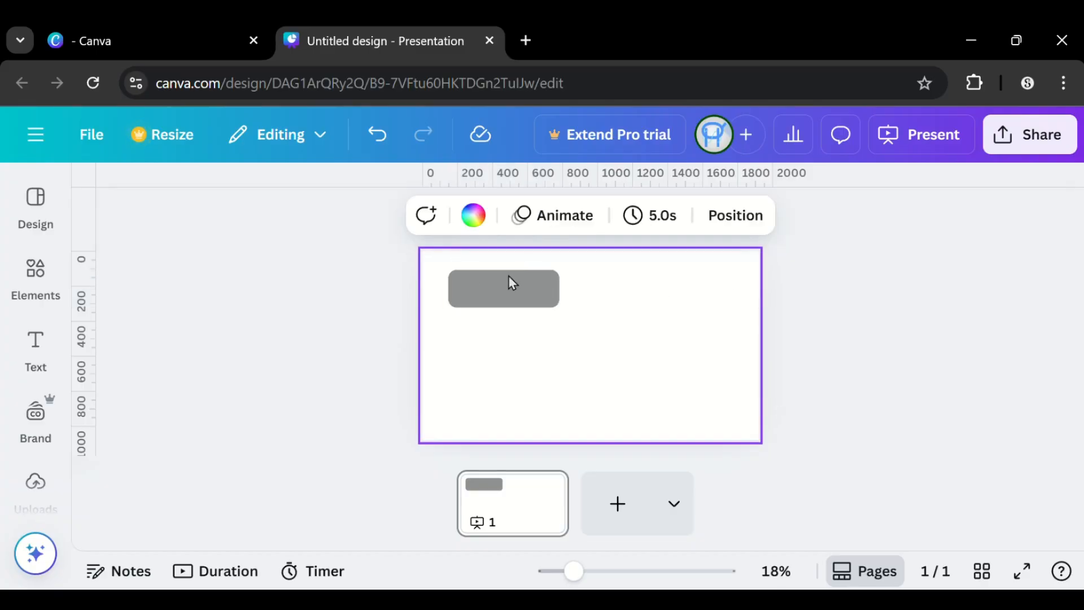
click(799, 298)
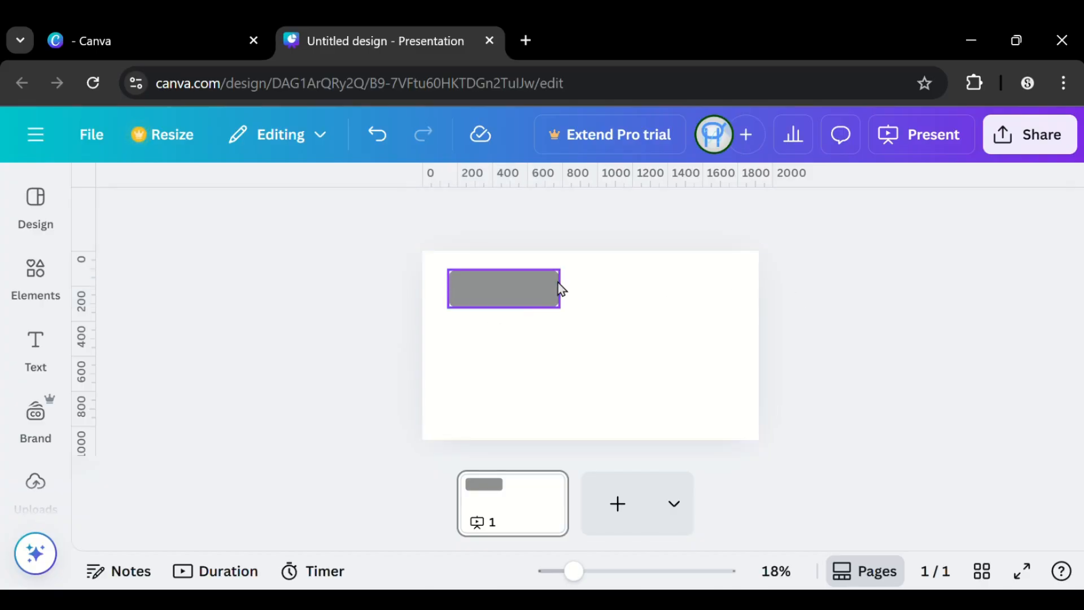
Step: Fill the rounded rectangle with black from the document colors
click(510, 305)
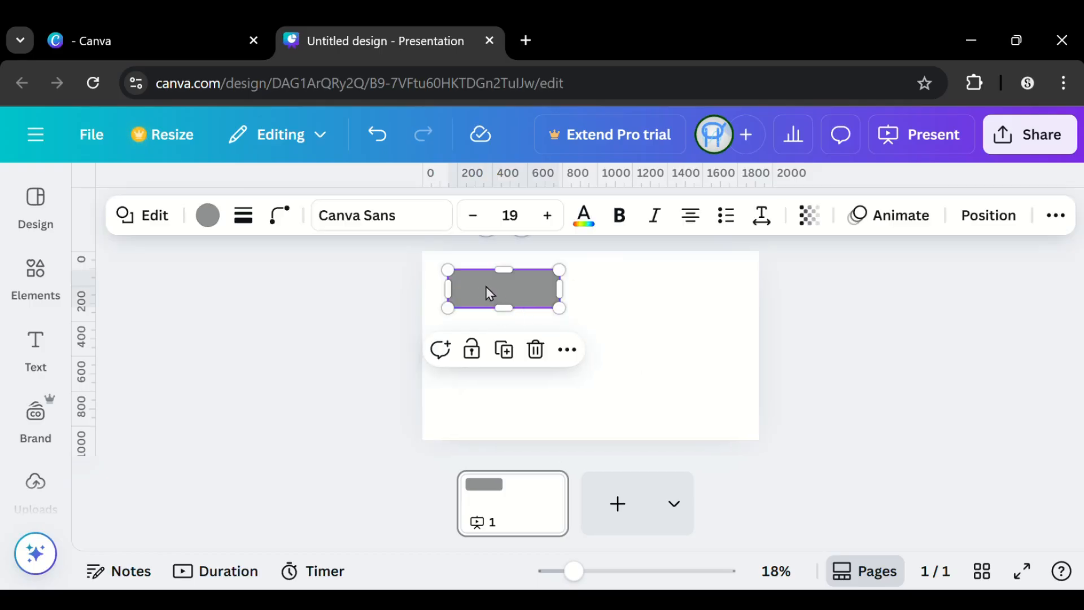
click(216, 221)
click(196, 417)
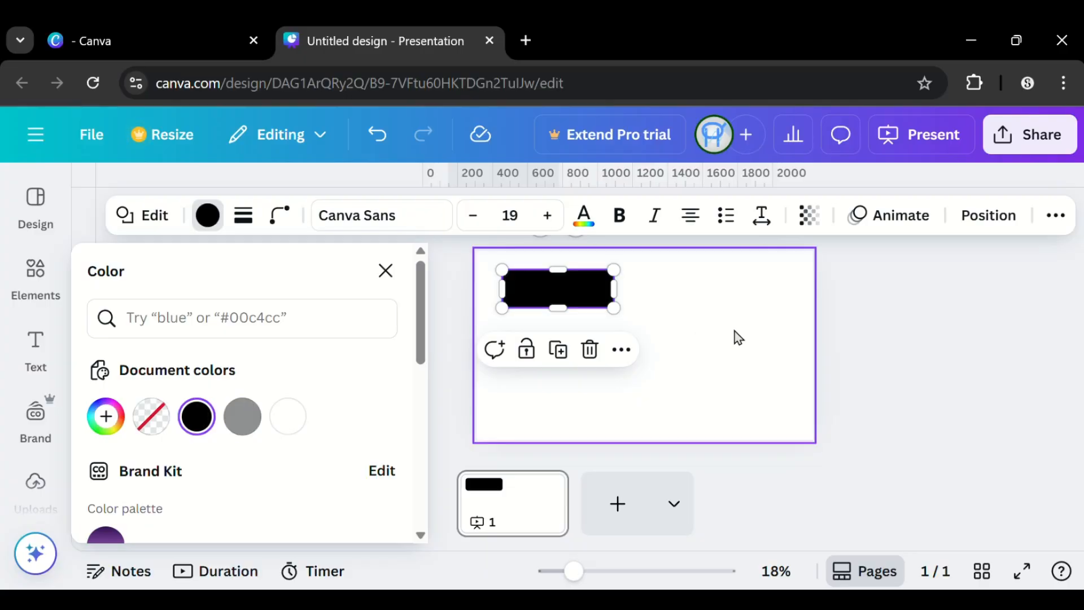
click(735, 336)
click(880, 308)
Step: Duplicate the black bar three times and stack the copies directly beneath it in an aligned, edge-to-edge column
click(502, 302)
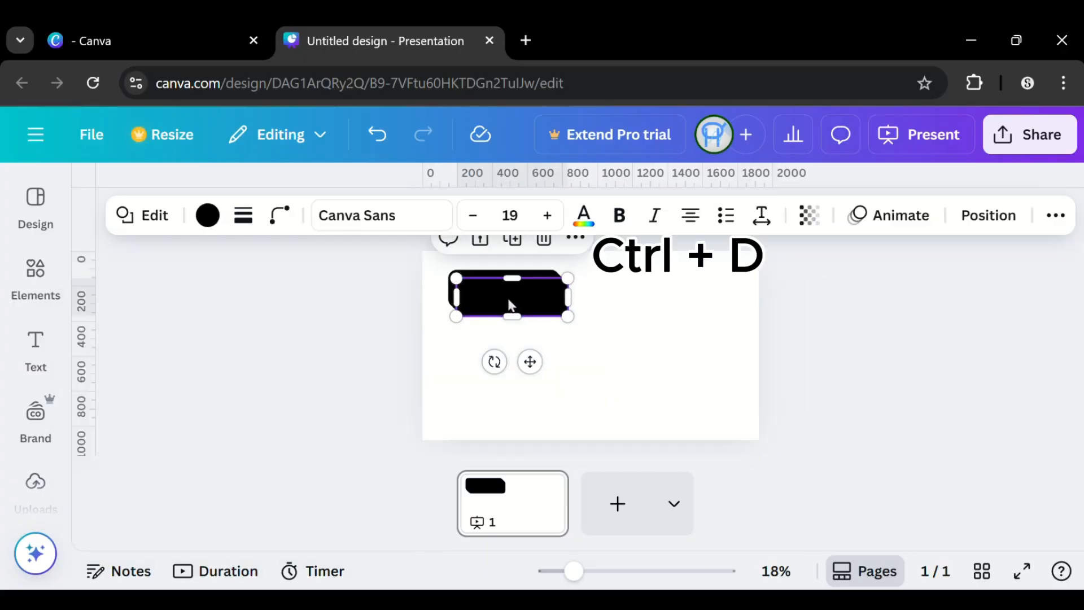
drag(508, 305, 509, 342)
click(581, 378)
drag(581, 379, 528, 375)
drag(675, 322, 522, 421)
click(507, 381)
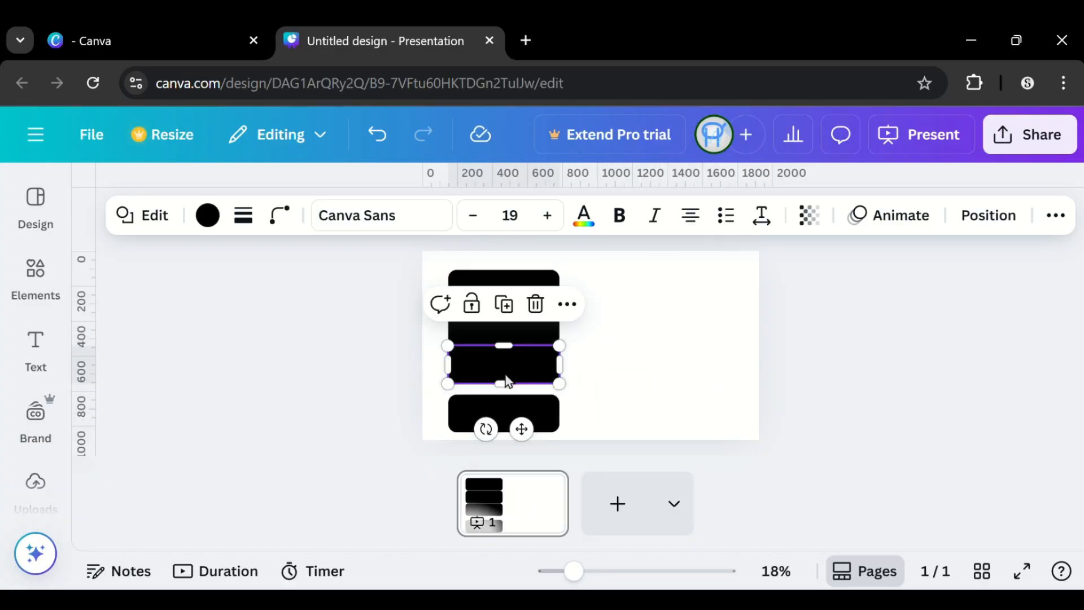
drag(503, 380, 515, 382)
drag(515, 426, 522, 411)
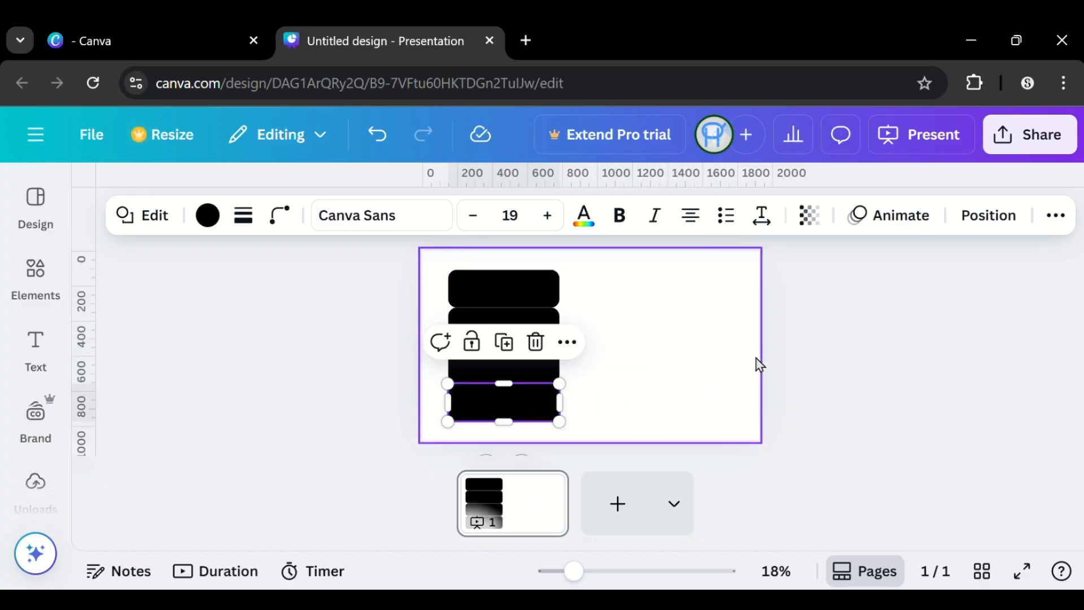
click(813, 354)
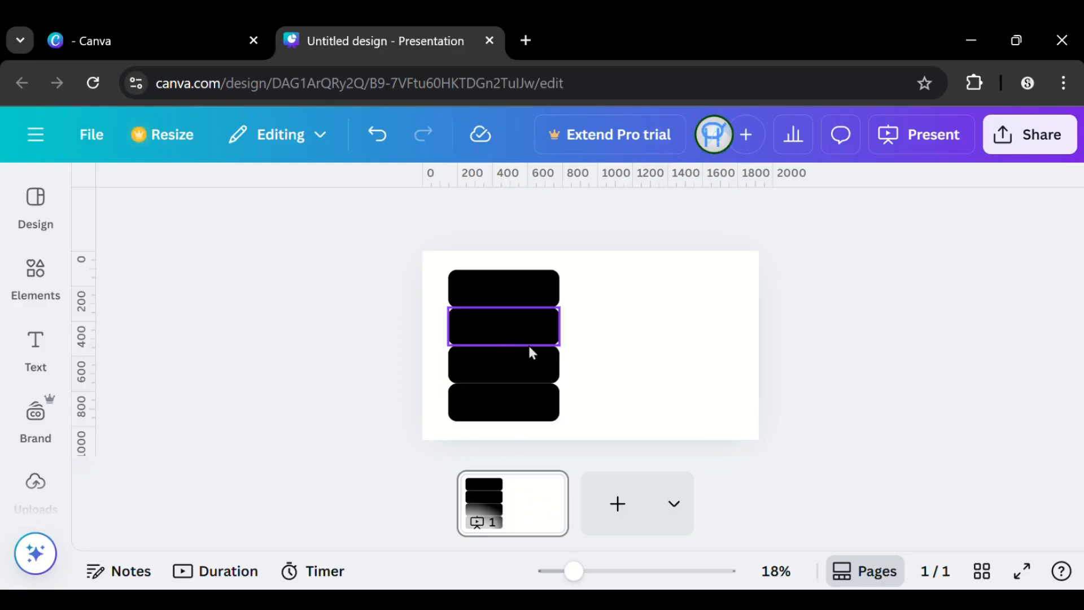
Step: Try moving the lower three bars up so that each overlaps half of the bar above it
drag(502, 337, 511, 320)
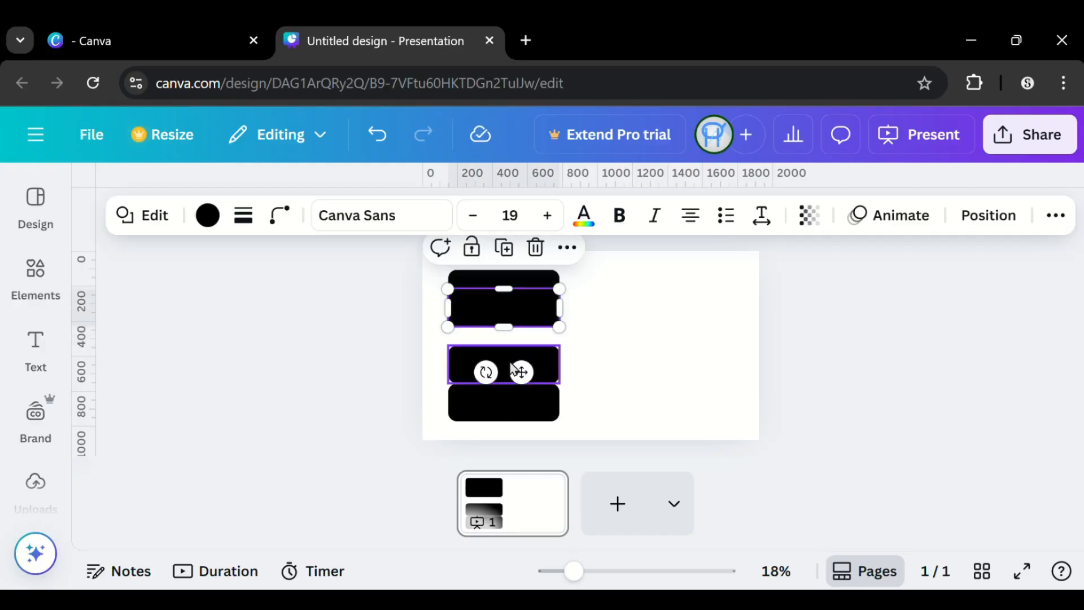
drag(513, 368, 517, 332)
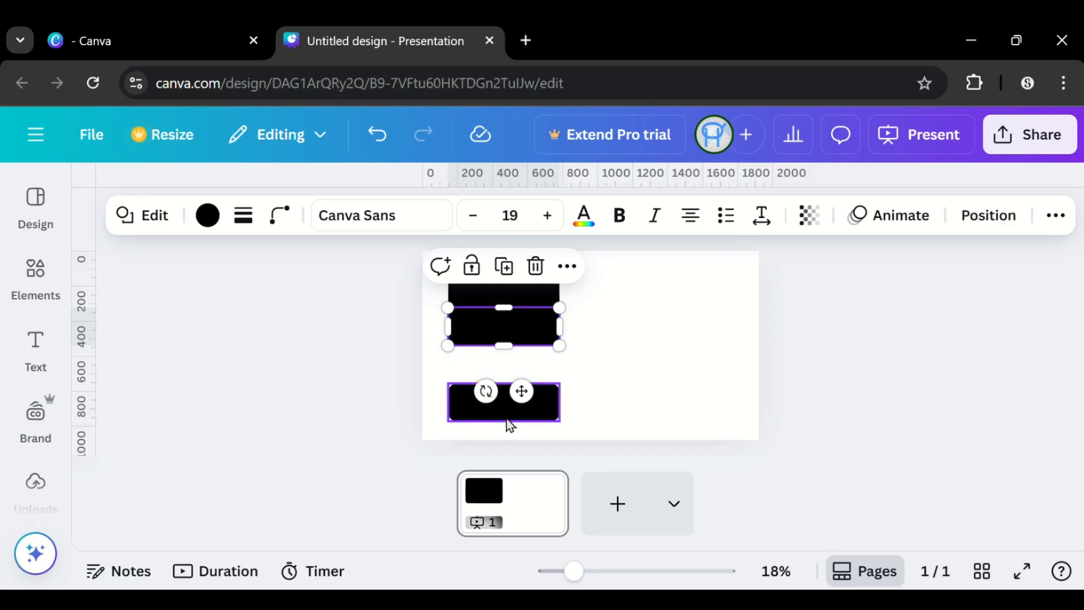
drag(508, 422, 512, 356)
click(483, 495)
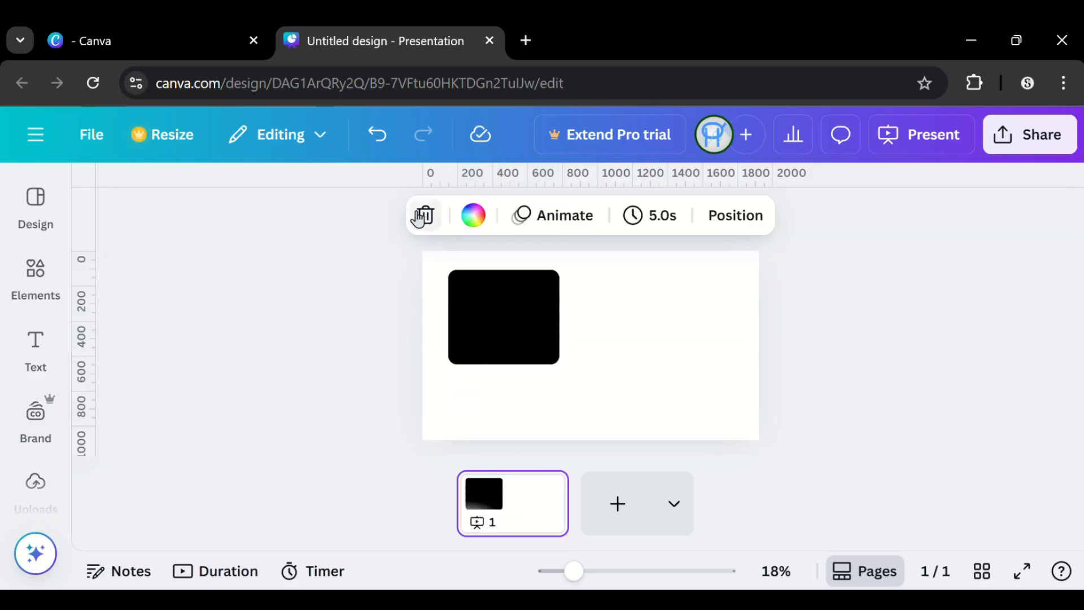
Step: Undo the moves of the three lower bars
click(380, 135)
click(379, 135)
click(379, 136)
key(ctrl+y)
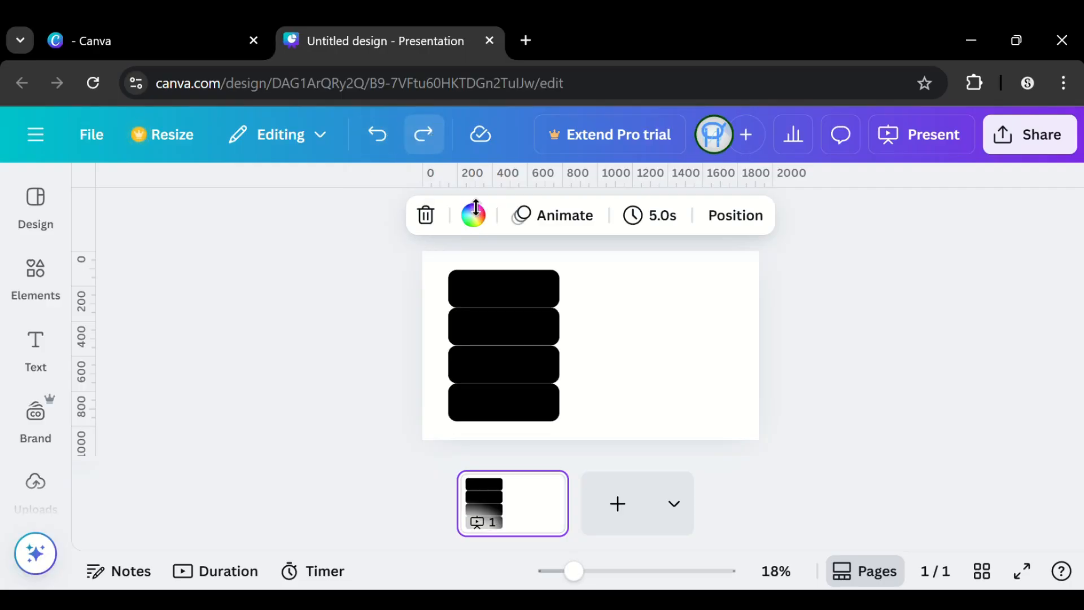
Step: Duplicate the page and, on the first page, move the lower three bars up so each half-overlaps the one above
key(ctrl+d)
click(443, 491)
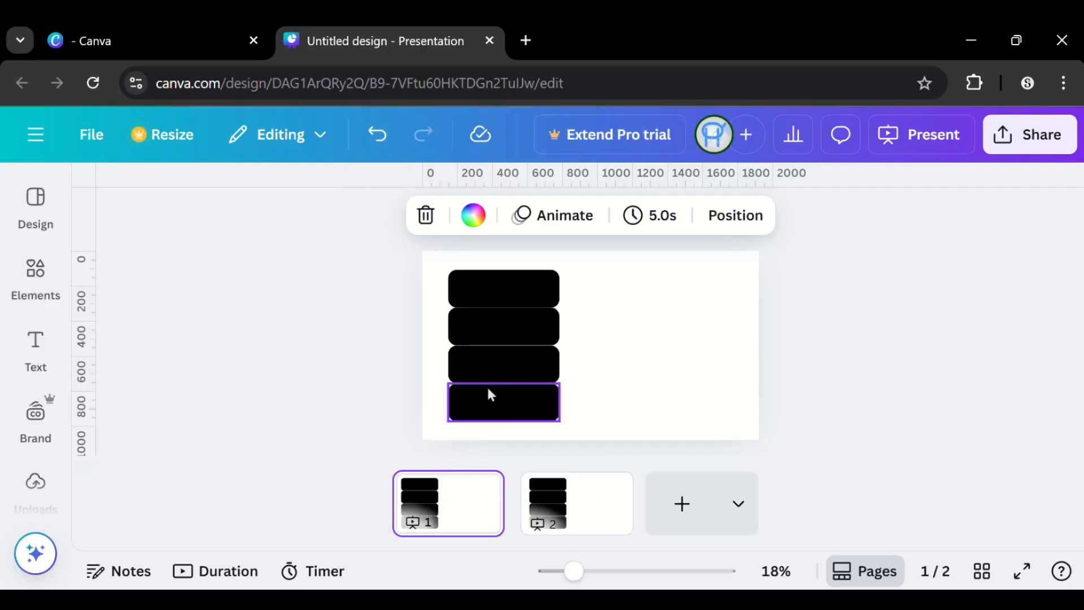
mouse_move(508, 327)
mouse_down()
mouse_move(513, 314)
mouse_move(514, 370)
mouse_move(513, 322)
mouse_up()
drag(508, 395, 515, 346)
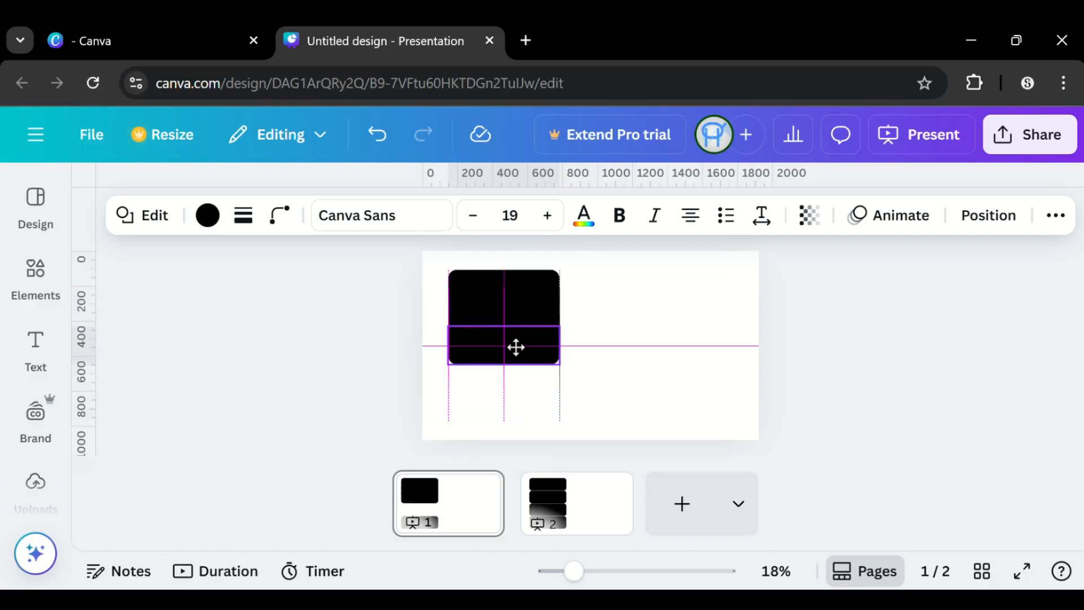
click(731, 408)
Step: Preview the Match & Move transition between the first and second pages
mouse_move(516, 502)
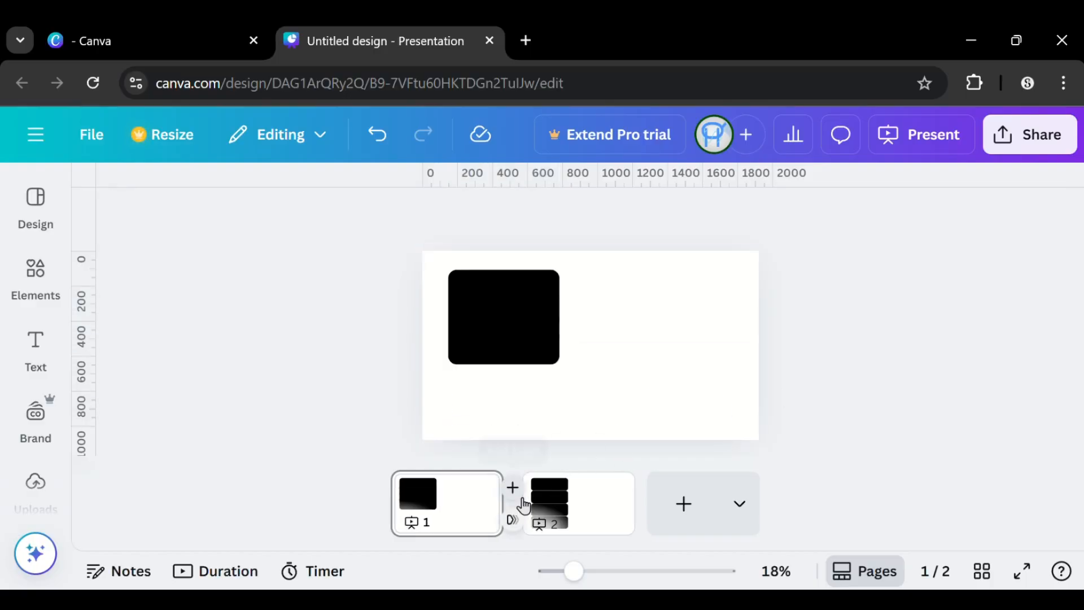
click(522, 526)
scroll(189, 454, down, 3)
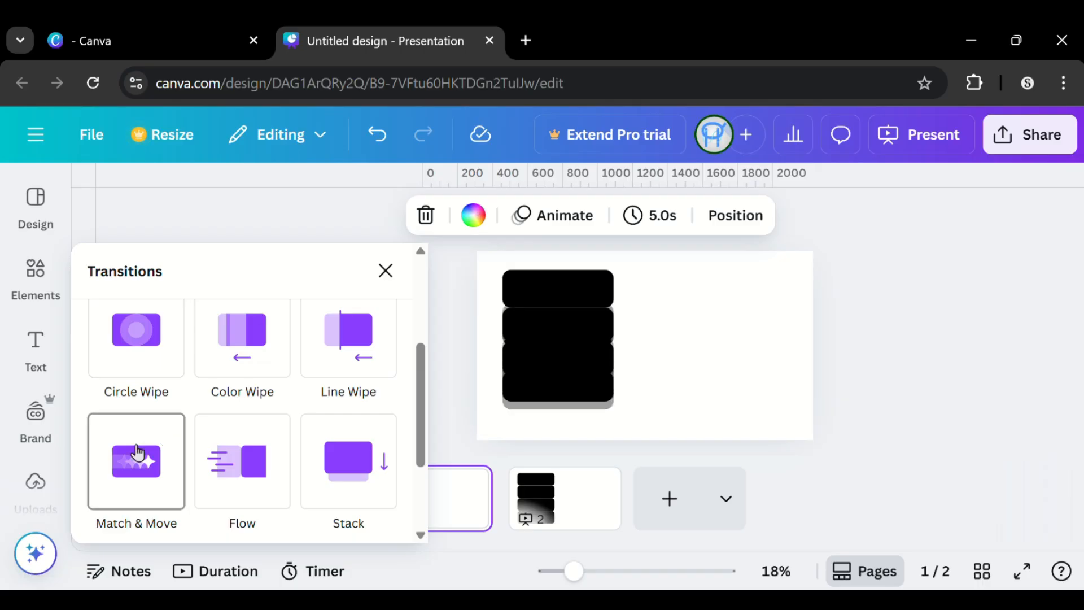
click(956, 331)
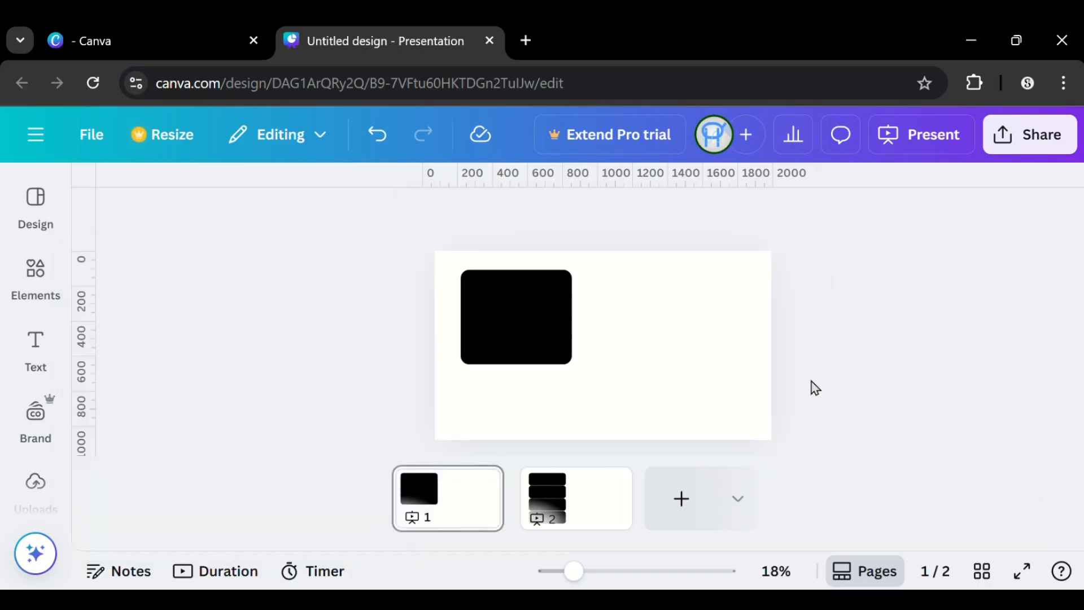
Step: Delete the first page with the overlapped bars, keeping the page with the stacked bars
click(591, 497)
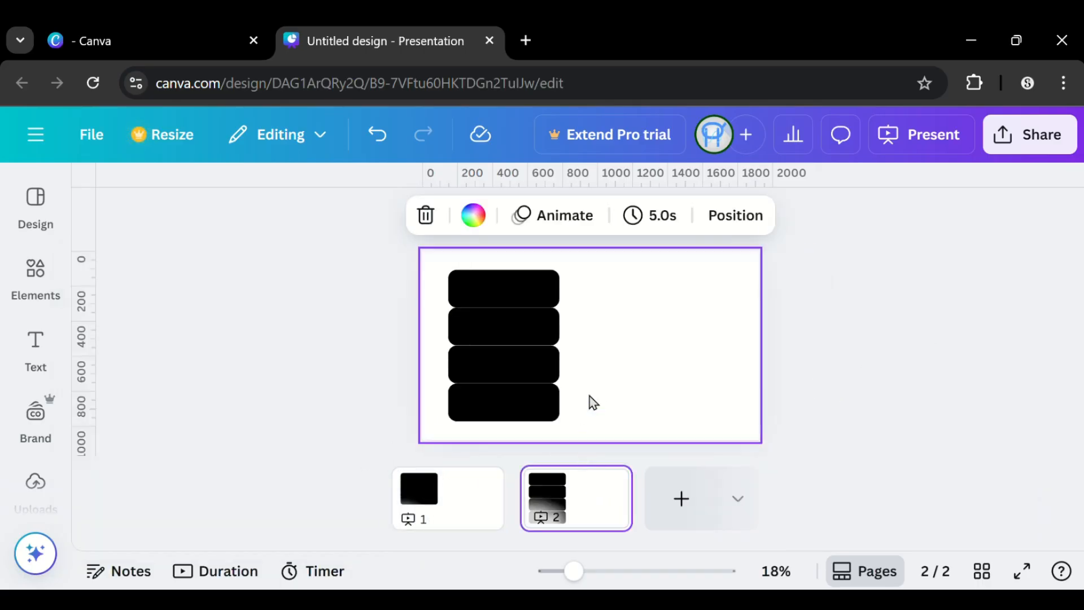
click(457, 475)
key(Delete)
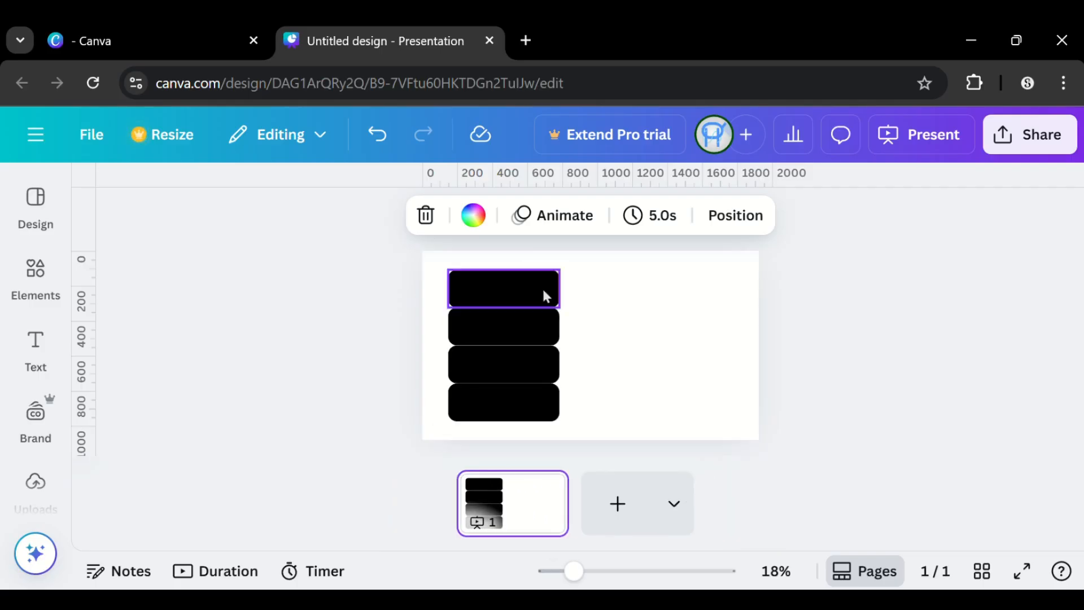
Step: Recolor the second bar from the top to dark grey #4A4A4A
click(517, 322)
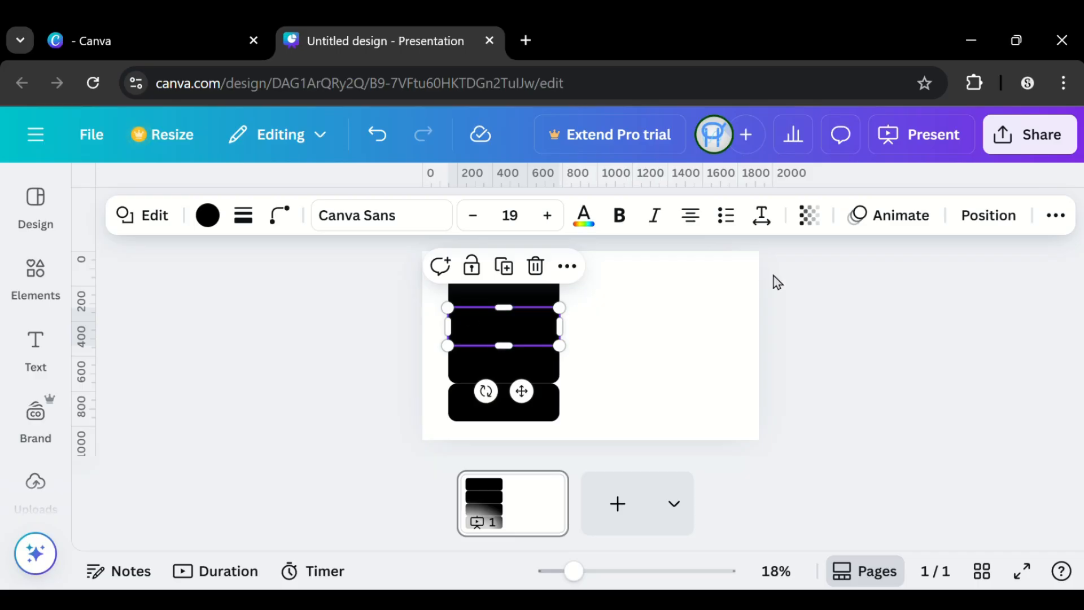
click(207, 217)
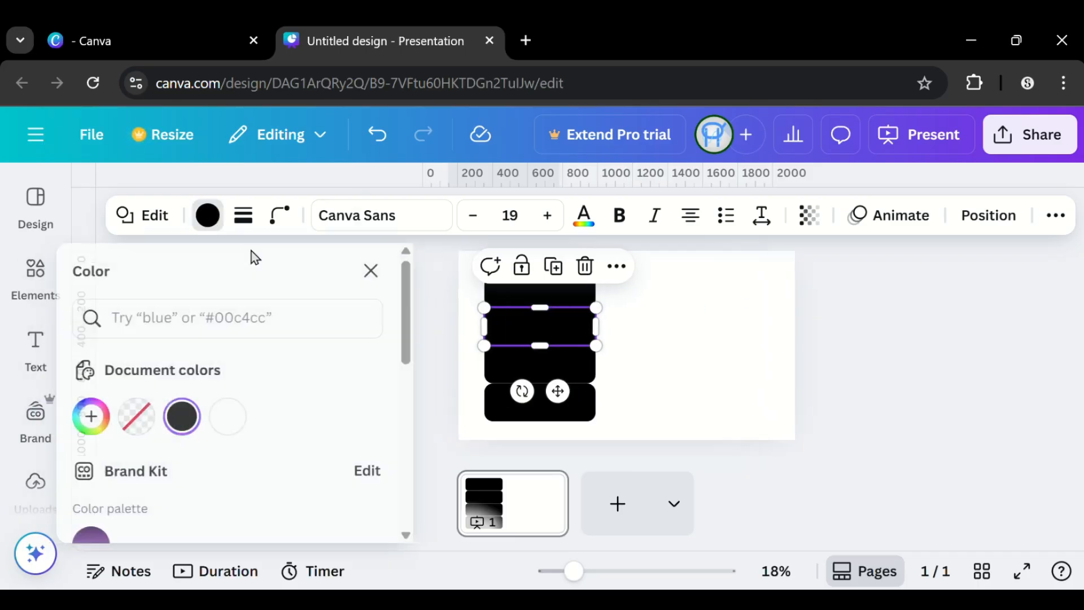
click(106, 424)
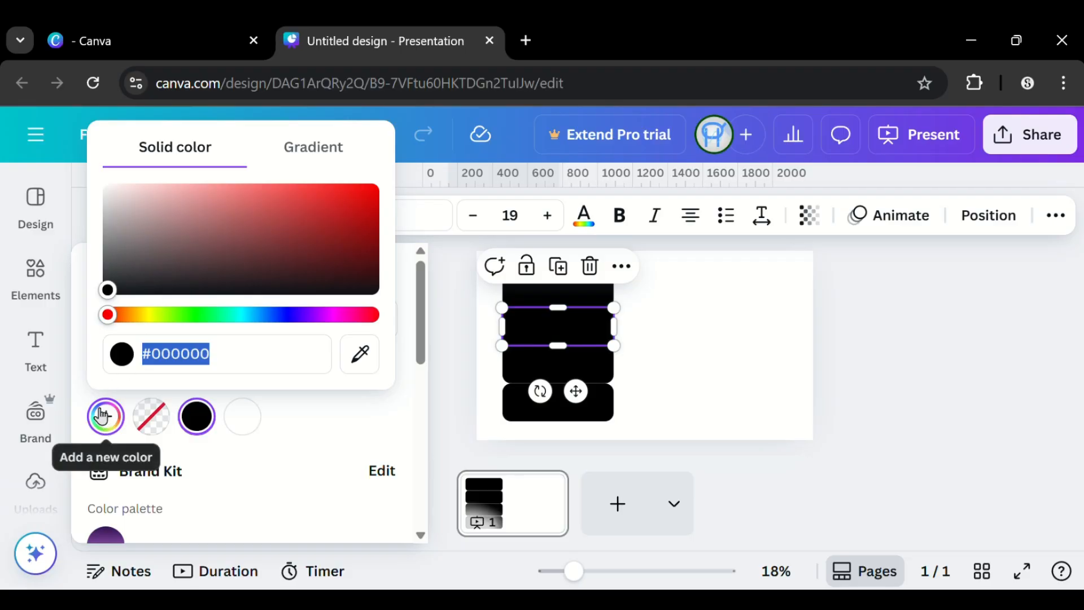
drag(113, 291, 106, 264)
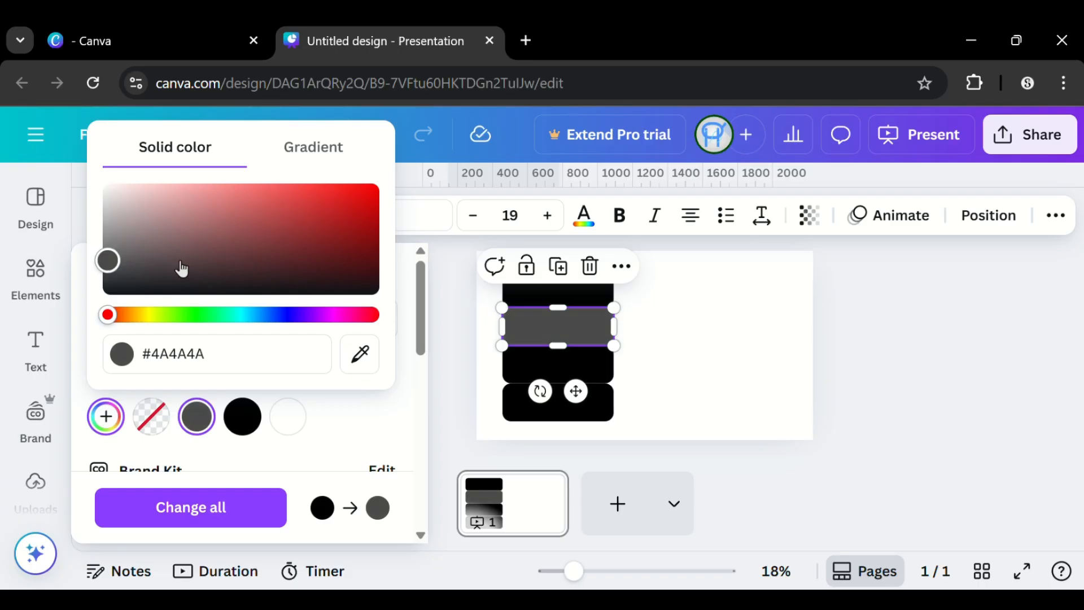
Step: Recolor the third bar from the top to medium grey #7A7979
click(590, 374)
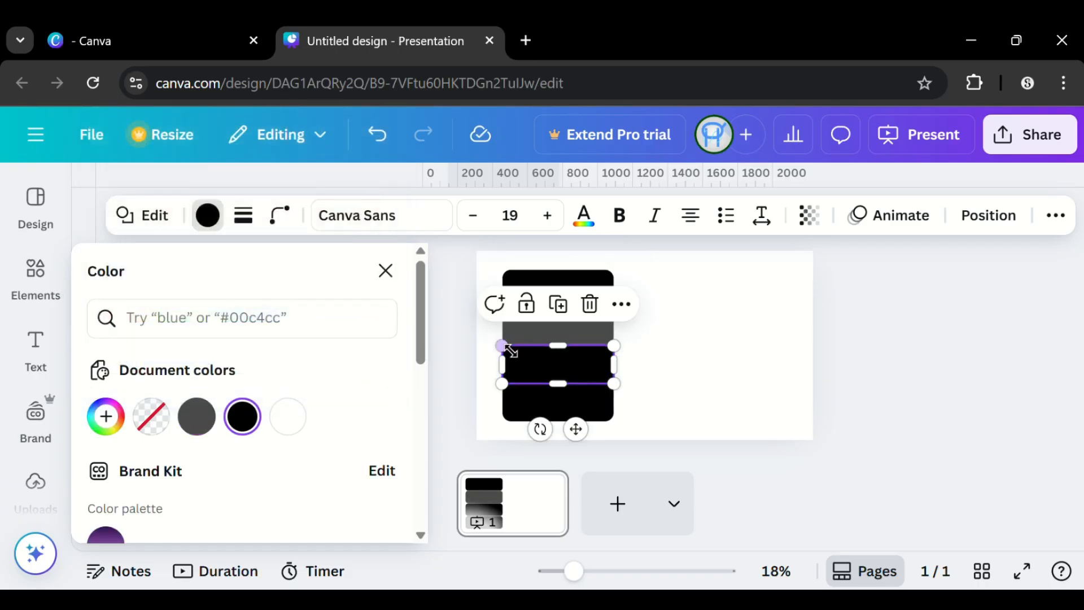
click(196, 416)
click(105, 416)
drag(117, 263, 111, 242)
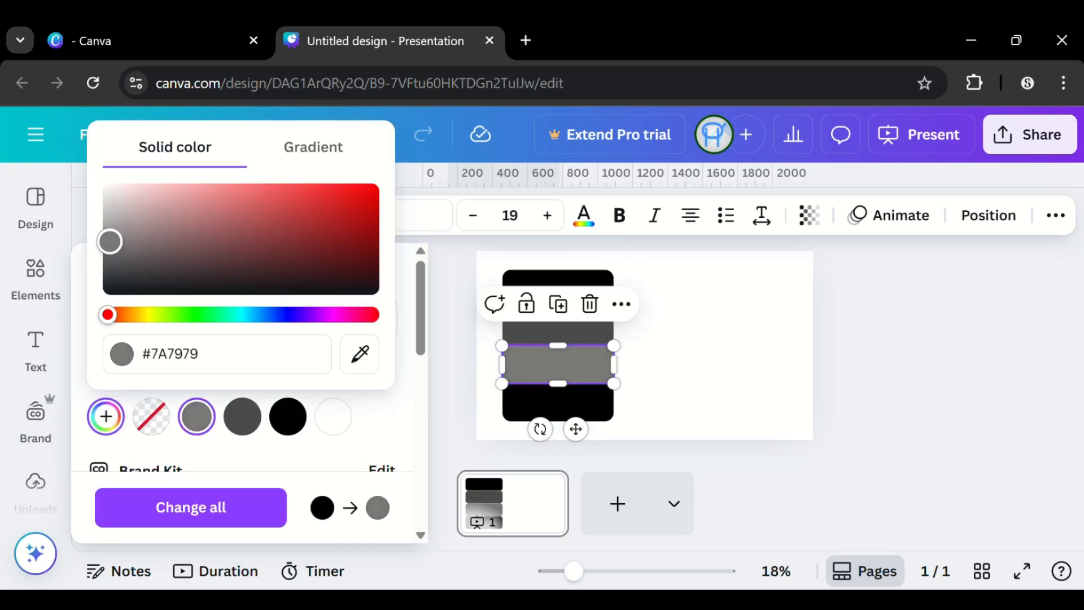
Step: Recolor the lowest bar to light grey #ACACAC and close the color settings
click(528, 407)
click(242, 416)
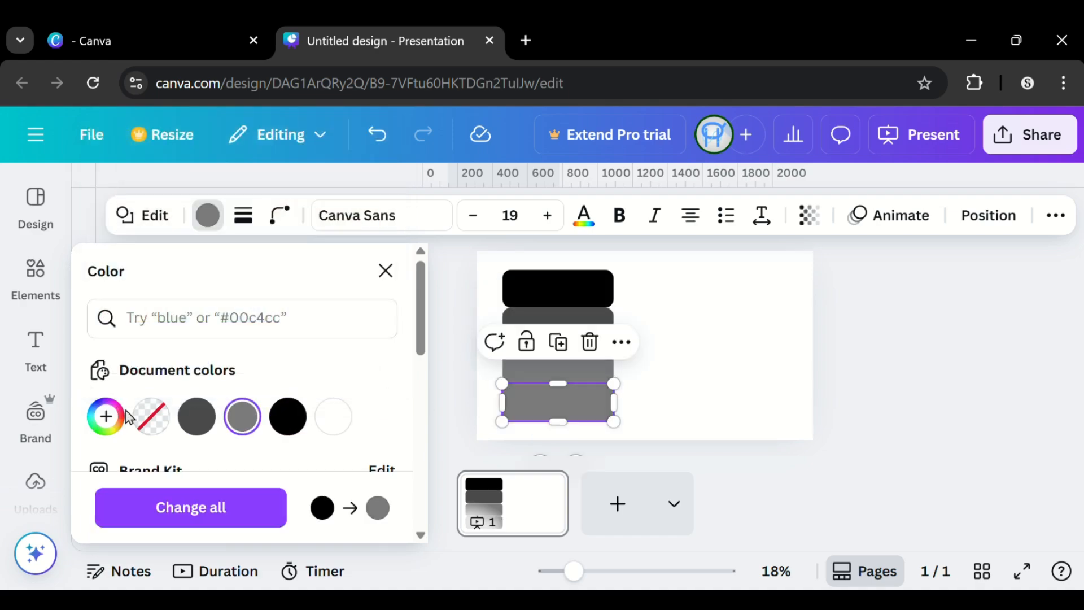
click(106, 416)
drag(120, 240, 119, 219)
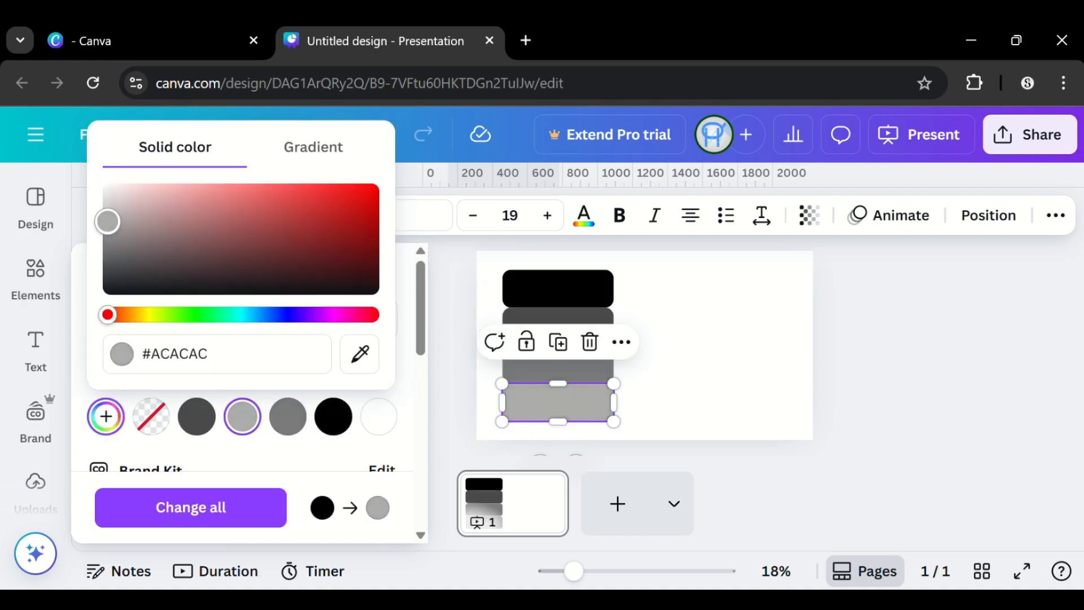
click(713, 363)
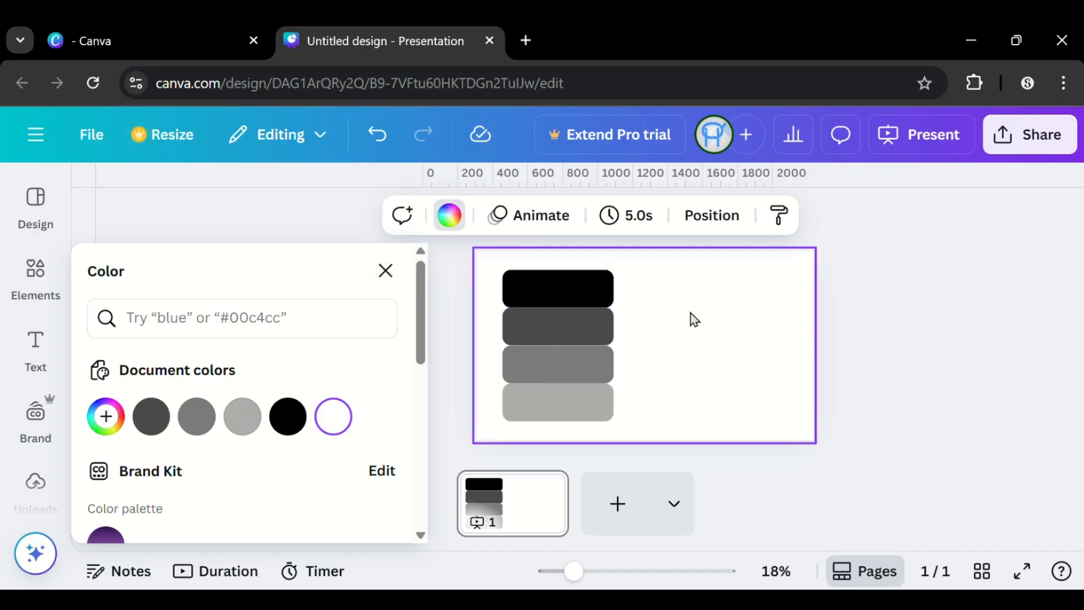
click(386, 271)
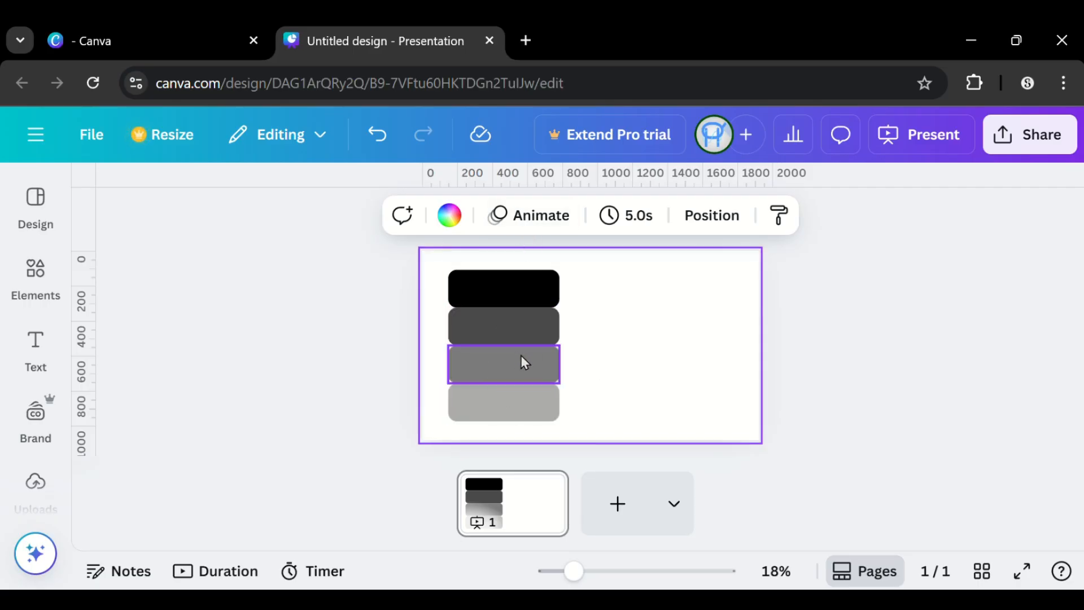
Step: Move the dark grey second bar up so it covers the lower half of the black bar
drag(501, 335, 510, 322)
click(670, 307)
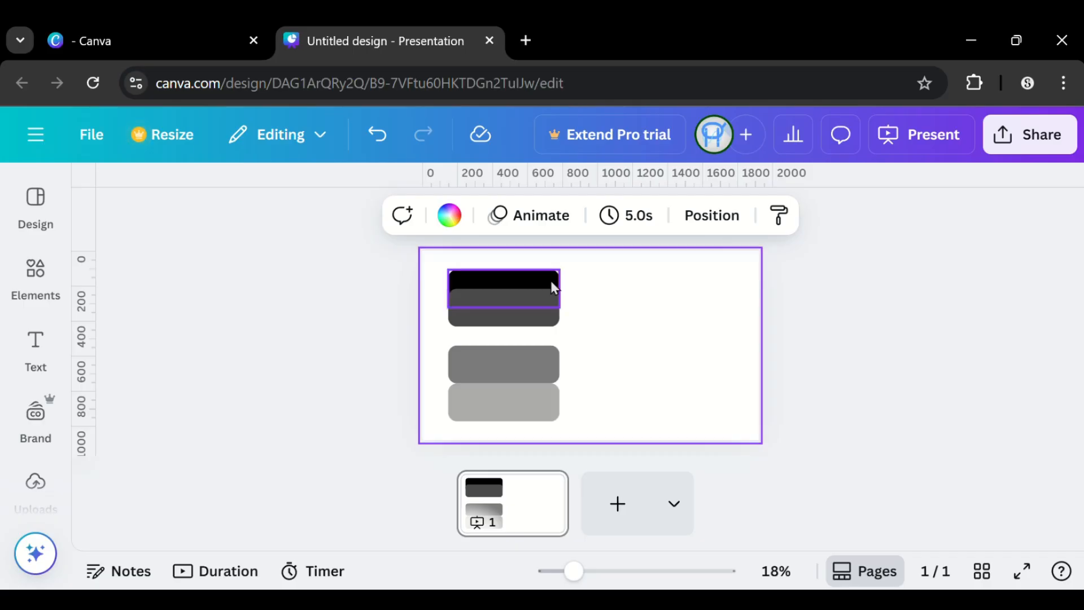
Step: Send the dark grey second bar backward so it sits behind the black bar
click(545, 310)
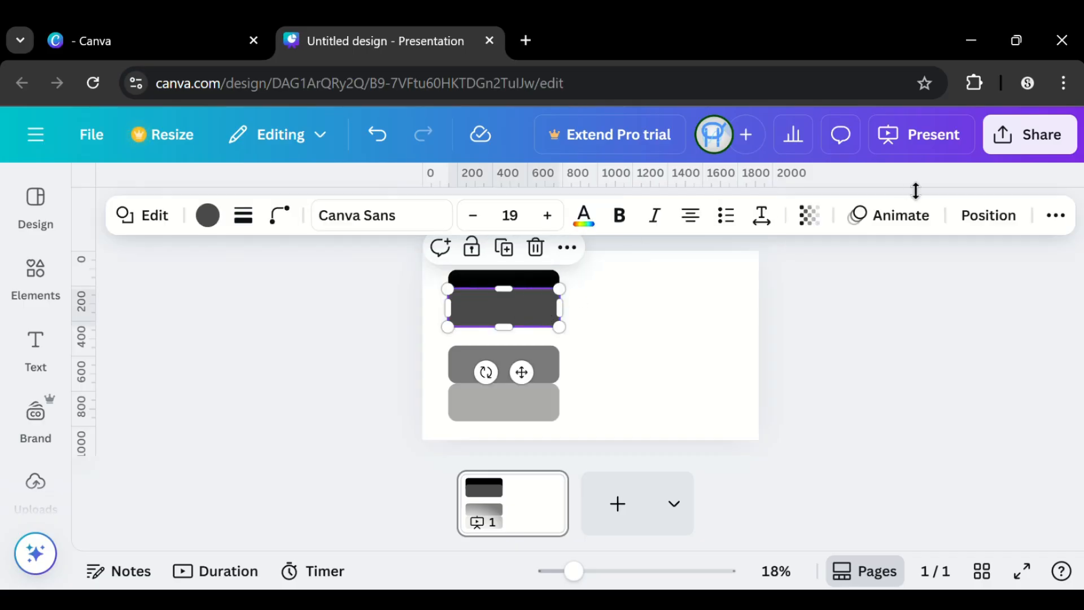
click(973, 228)
click(321, 379)
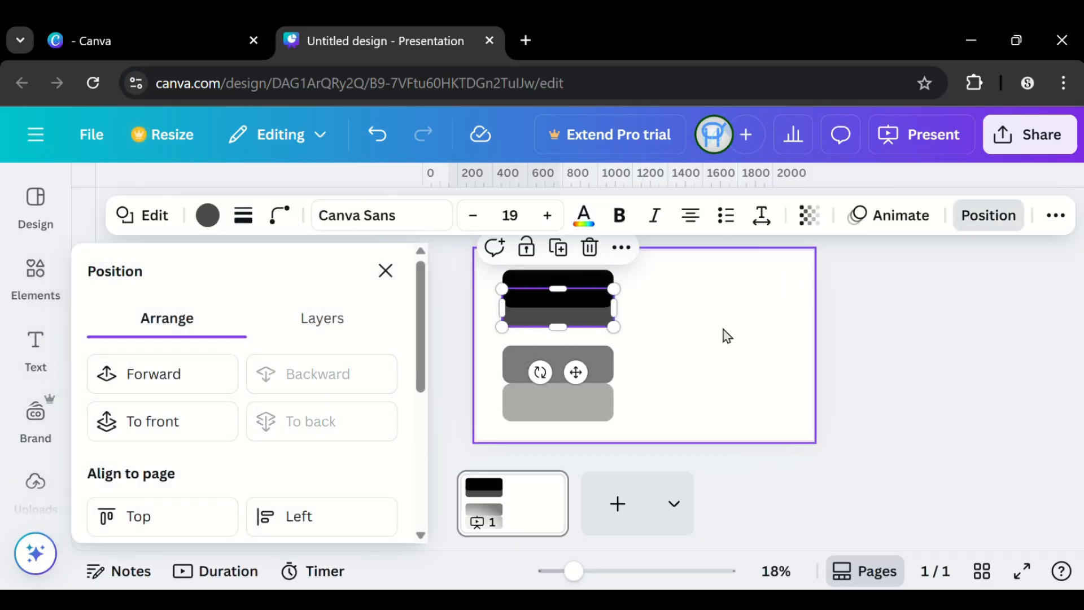
click(726, 333)
Step: Move the medium grey and light grey bars up to half overlap the bar above each, and send both backward
drag(583, 357, 564, 320)
click(341, 381)
drag(539, 416, 552, 365)
click(329, 380)
click(847, 358)
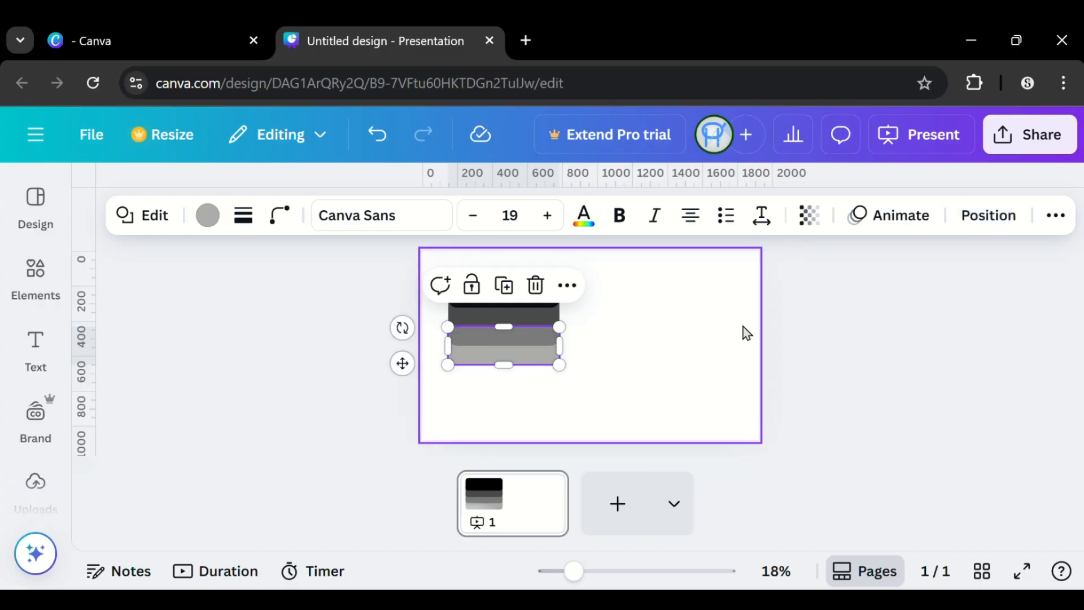
click(740, 332)
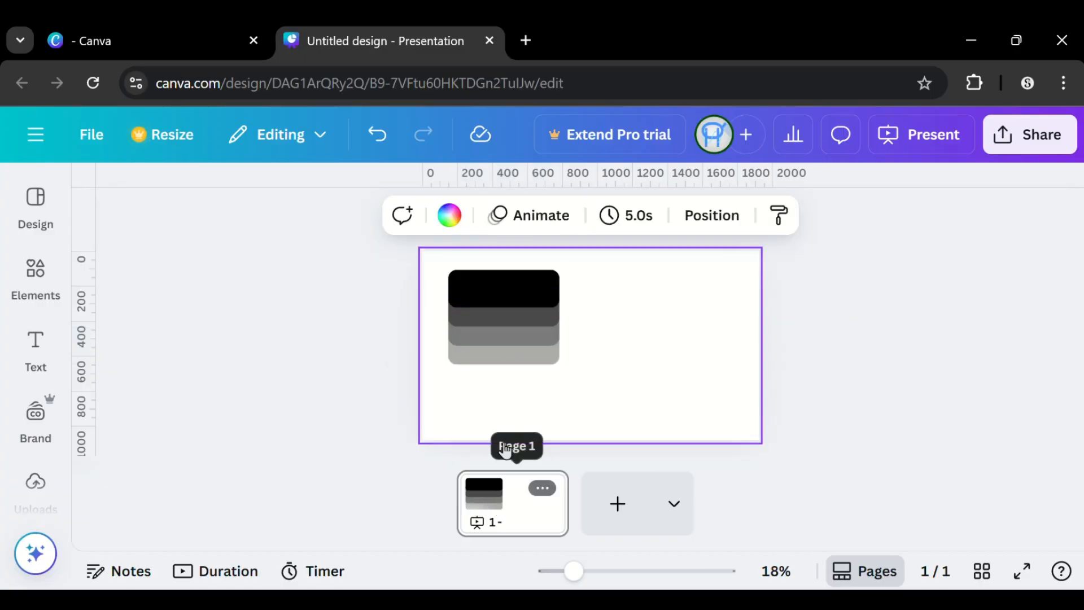
Step: Duplicate page 1 with the overlapped bar stack
right_click(517, 501)
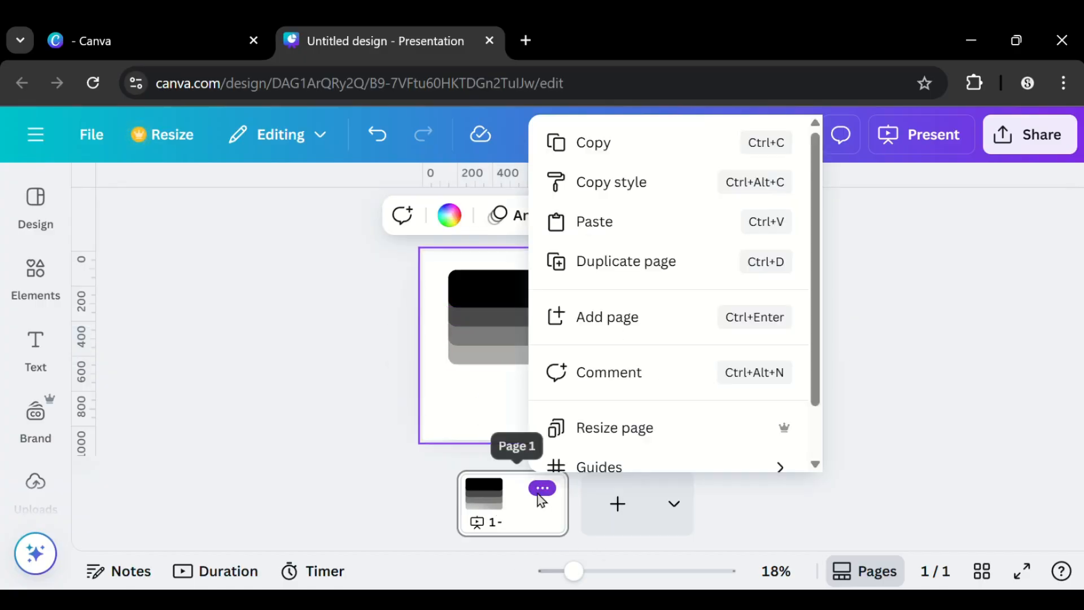
click(521, 505)
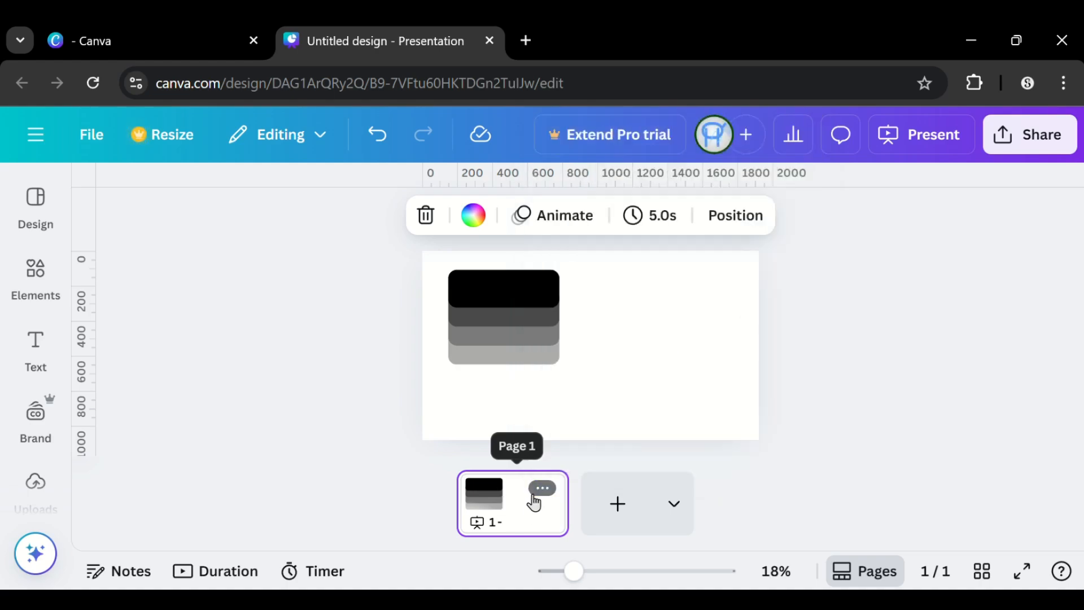
click(558, 491)
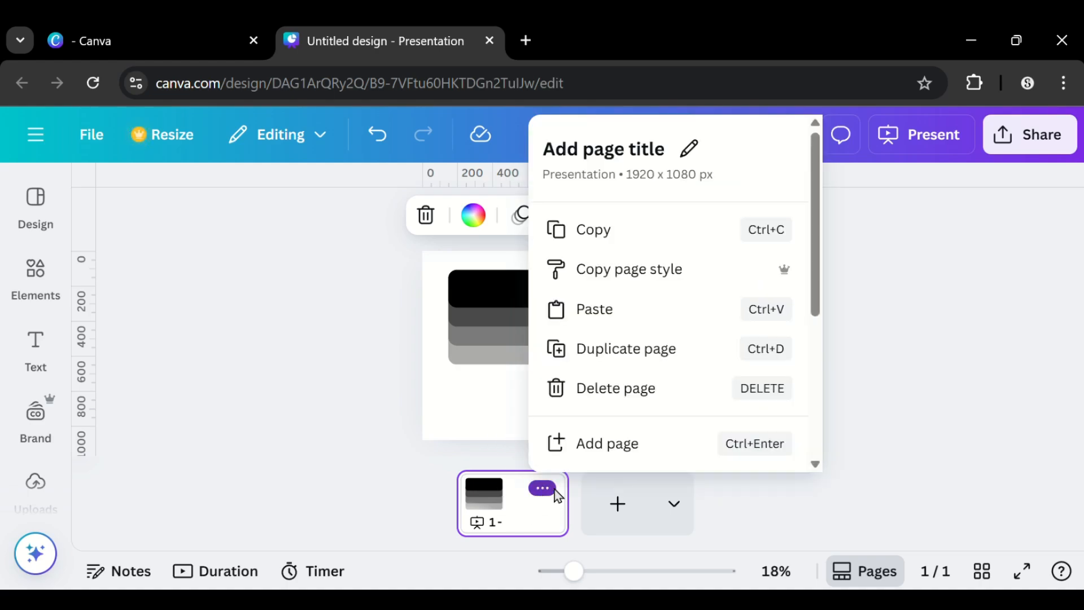
click(630, 361)
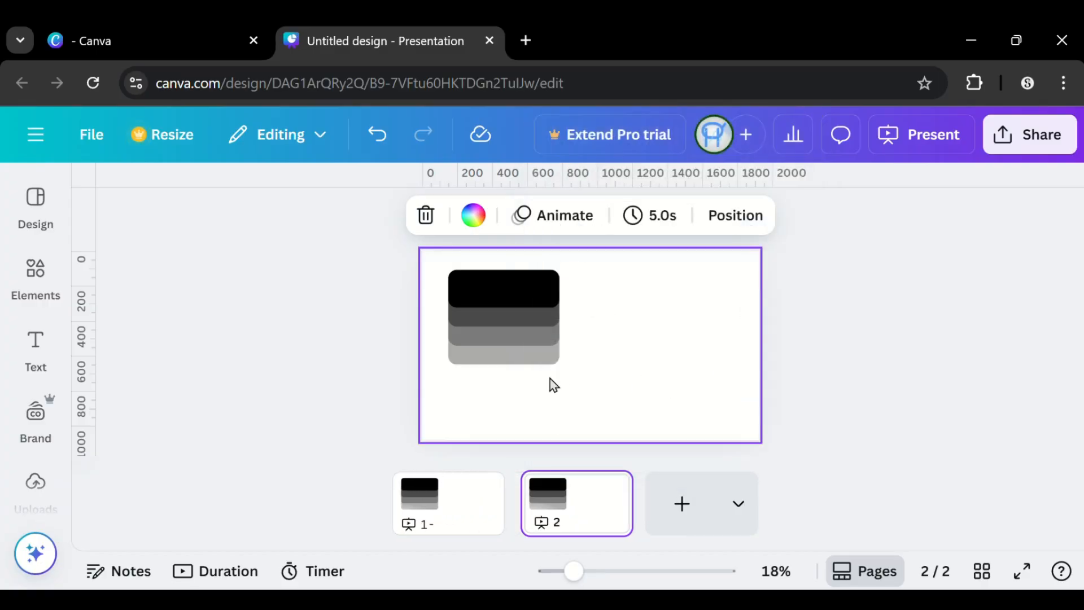
Step: Spread the three grey bars downward on page 2 so all four bars stack edge to edge without overlapping
drag(509, 359, 501, 384)
click(788, 303)
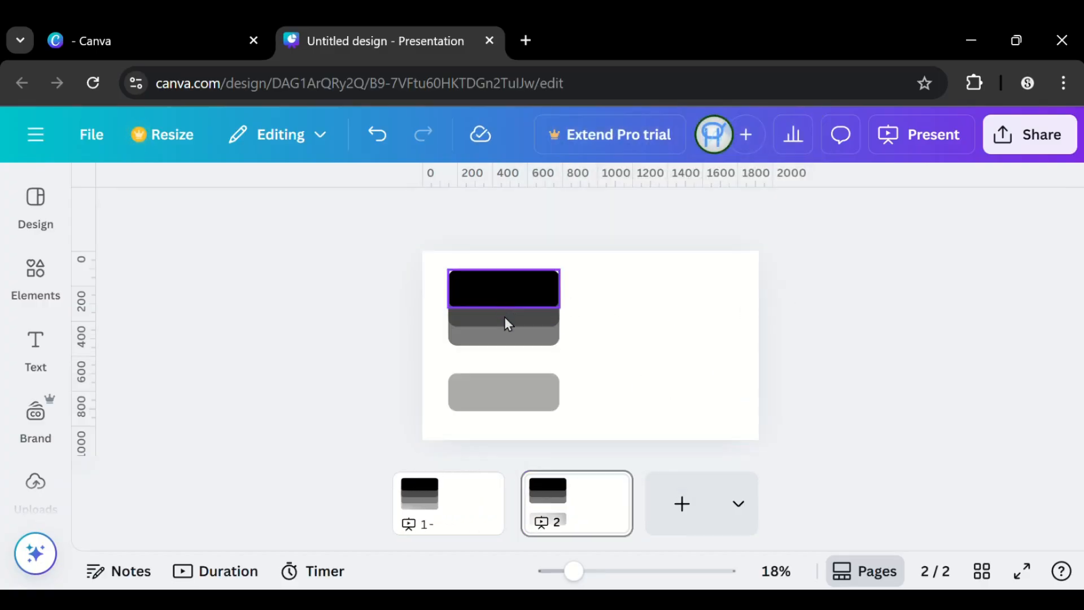
drag(510, 341, 508, 435)
click(653, 363)
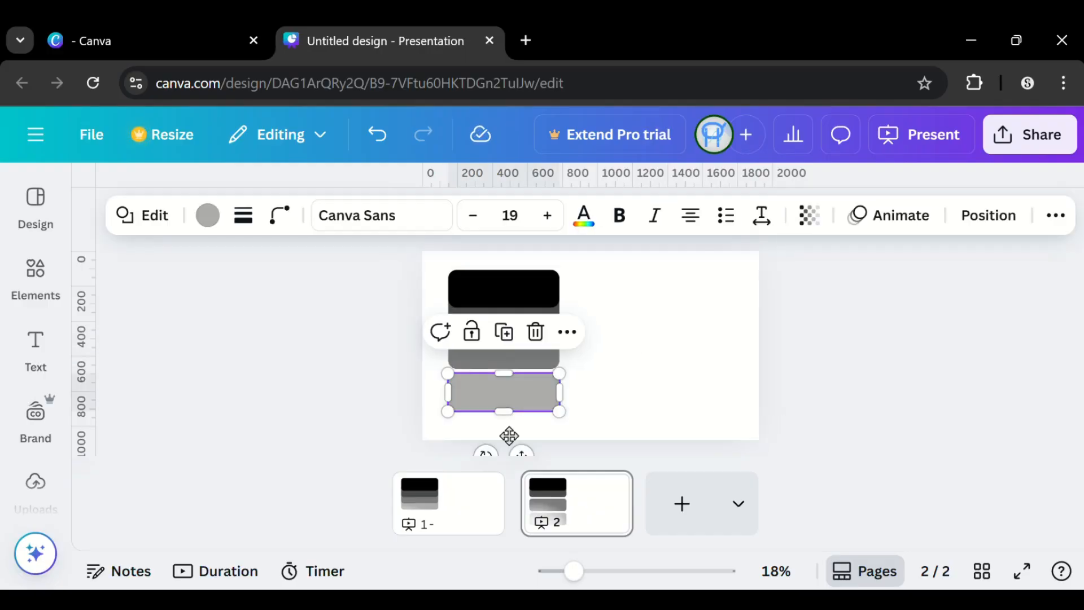
click(515, 324)
drag(515, 325, 518, 377)
click(514, 362)
drag(508, 424, 525, 402)
click(825, 380)
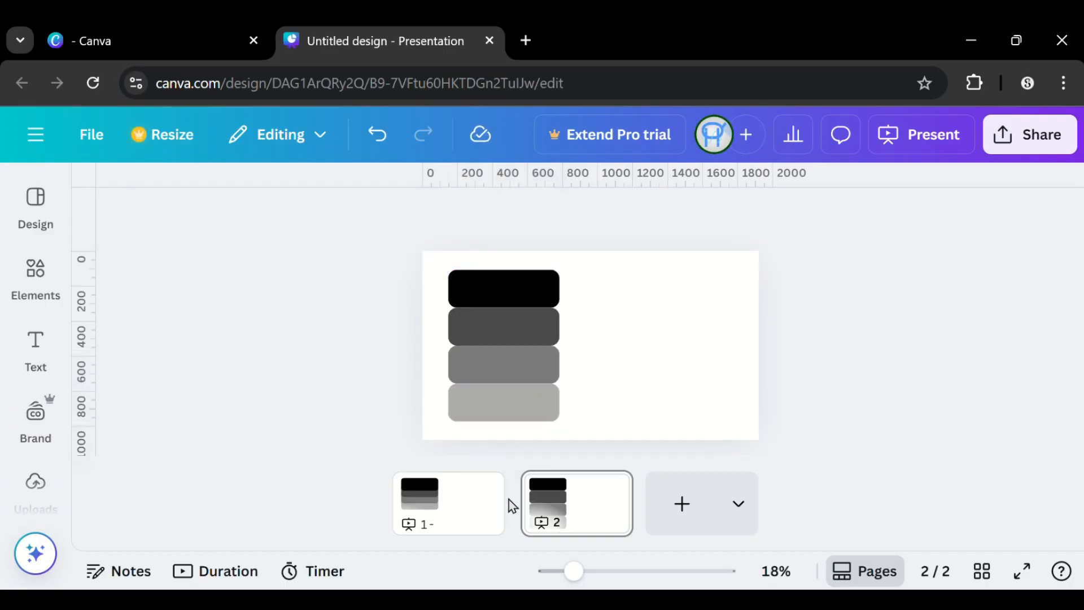
Step: Try to apply the Match & Move transition between pages 1 and 2
click(513, 516)
scroll(184, 430, down, 3)
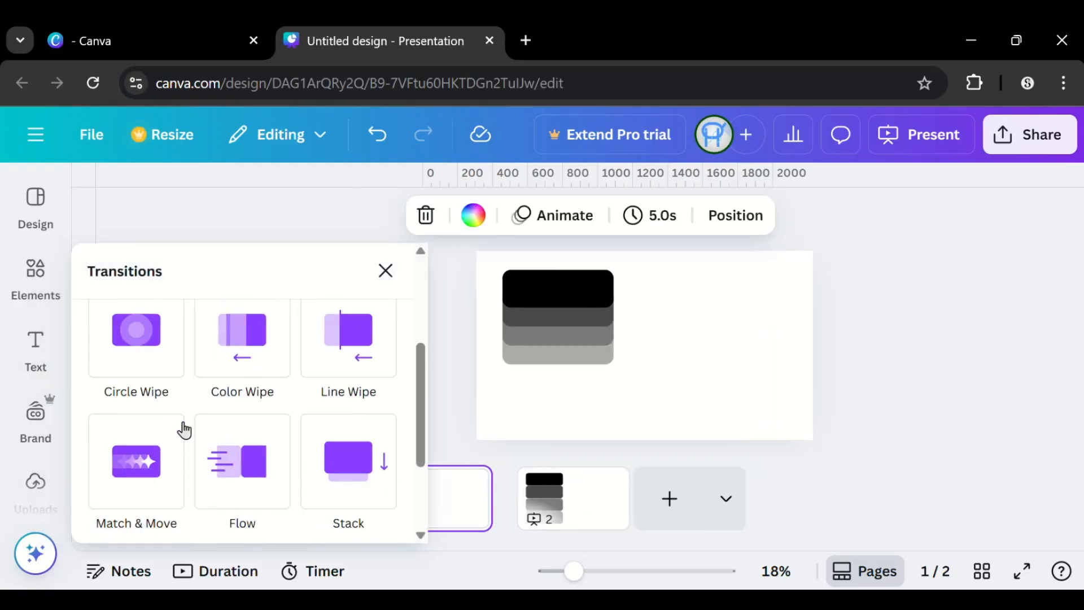
click(152, 454)
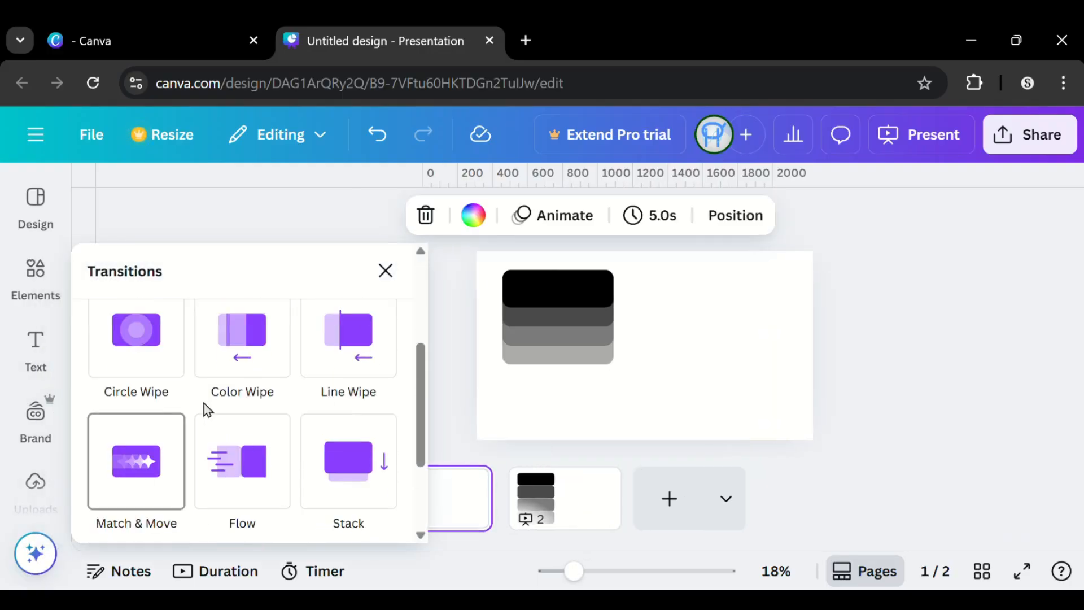
click(938, 358)
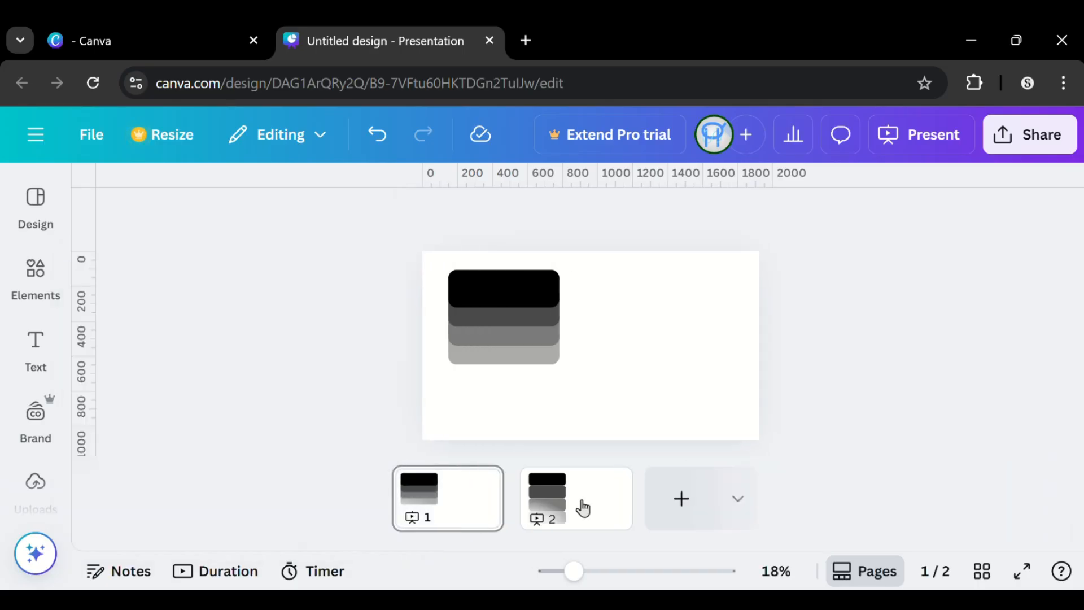
Step: Duplicate page 1 and rotate the copied bar stack to -90°, placing it near the left edge of the new page
click(428, 497)
key(ctrl+d)
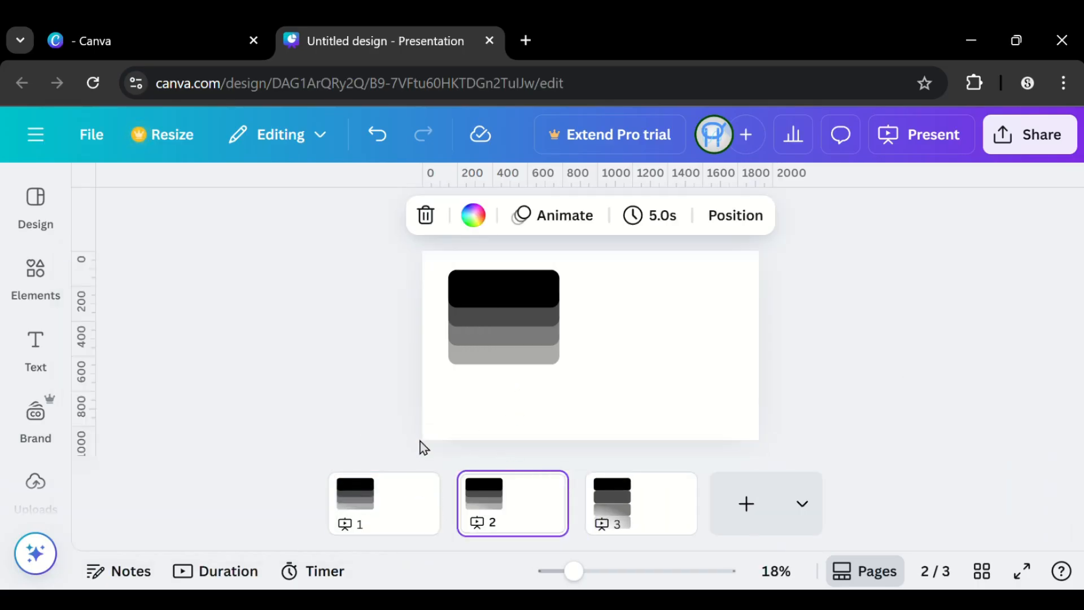
click(503, 283)
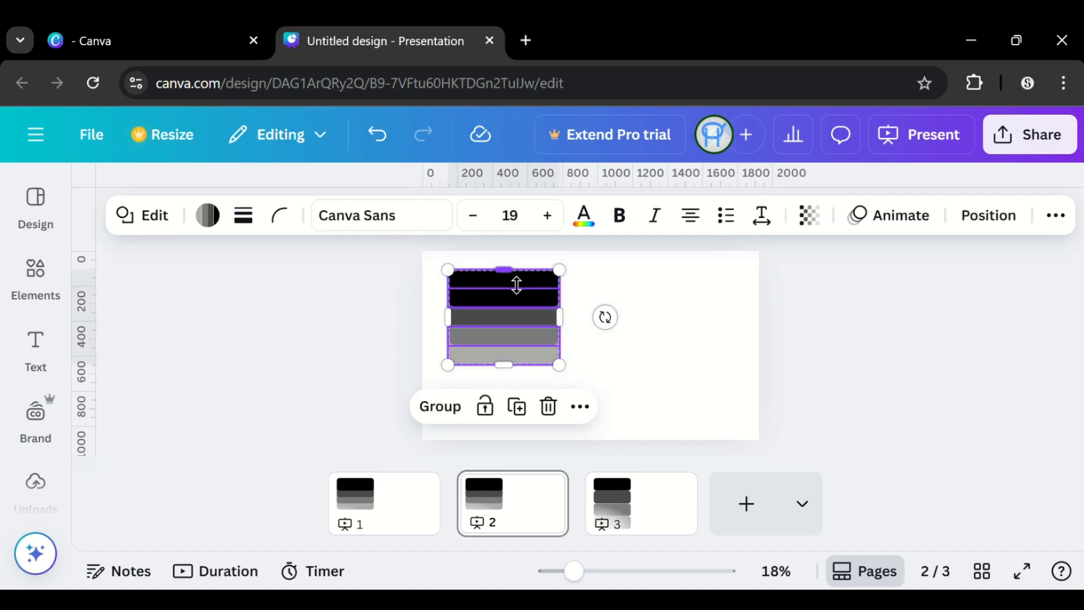
drag(608, 322, 510, 283)
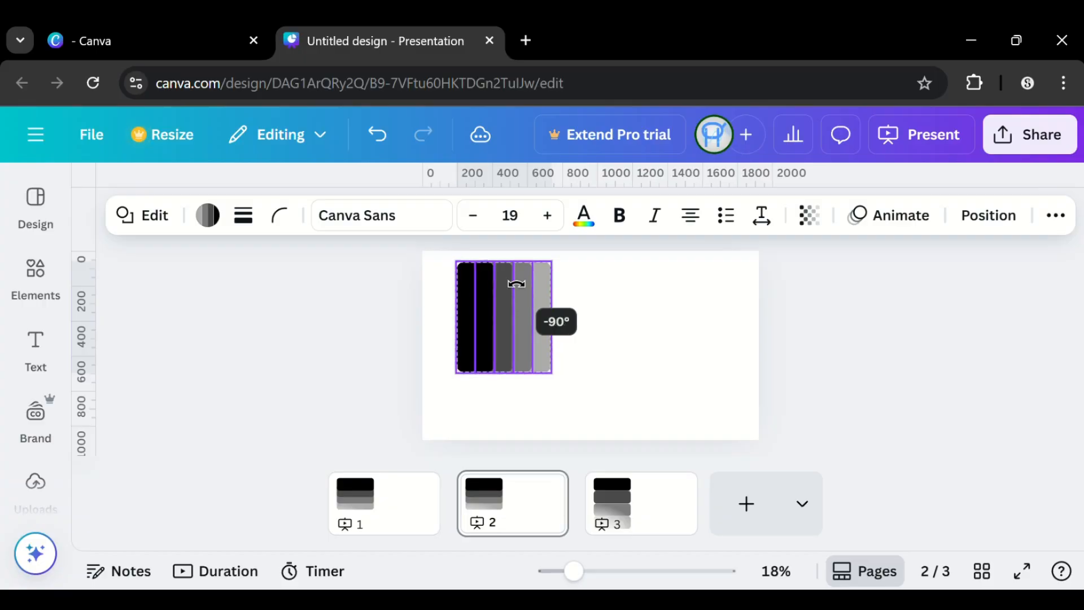
click(881, 387)
drag(436, 331, 686, 339)
drag(484, 368, 479, 371)
Step: Duplicate page 2 and spread the vertical bars on the copy side by side, edge to edge without overlap
click(506, 491)
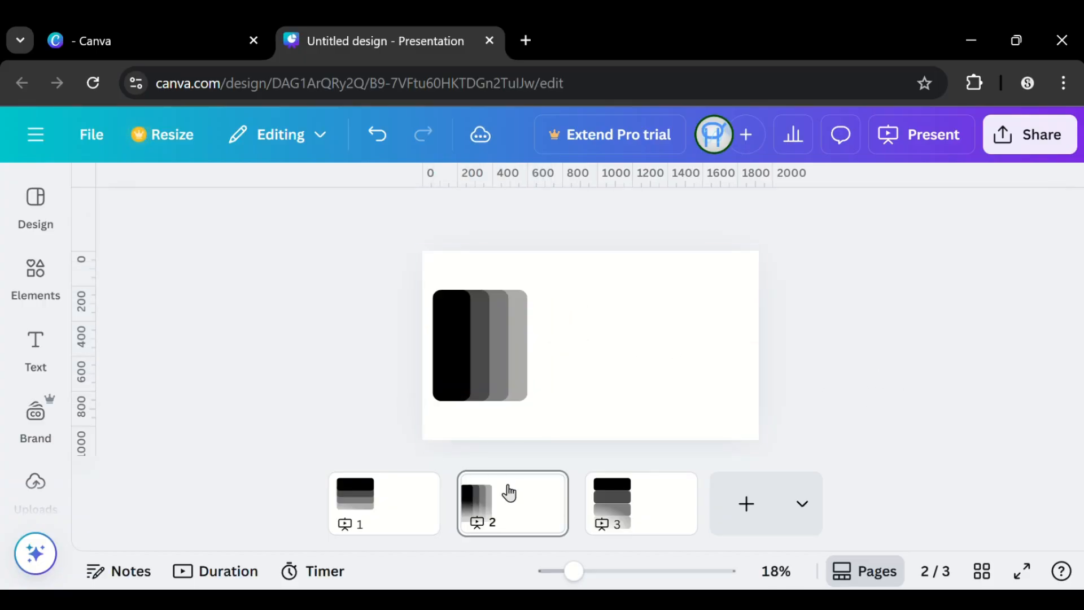
key(ctrl+d)
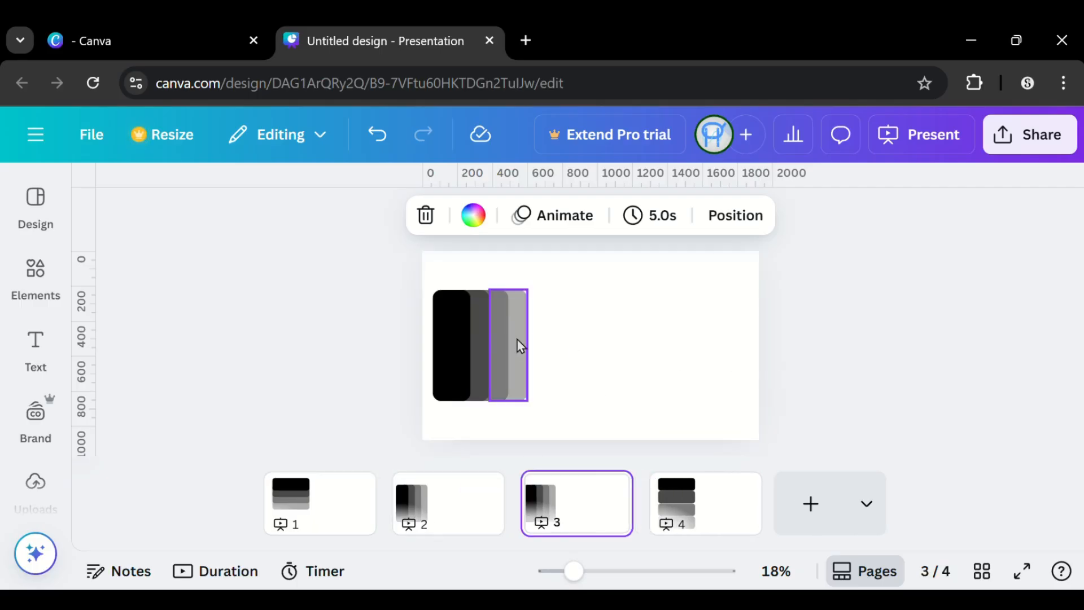
drag(520, 343, 664, 350)
mouse_move(496, 357)
mouse_down()
mouse_move(611, 362)
mouse_move(511, 365)
mouse_up()
drag(584, 363, 529, 363)
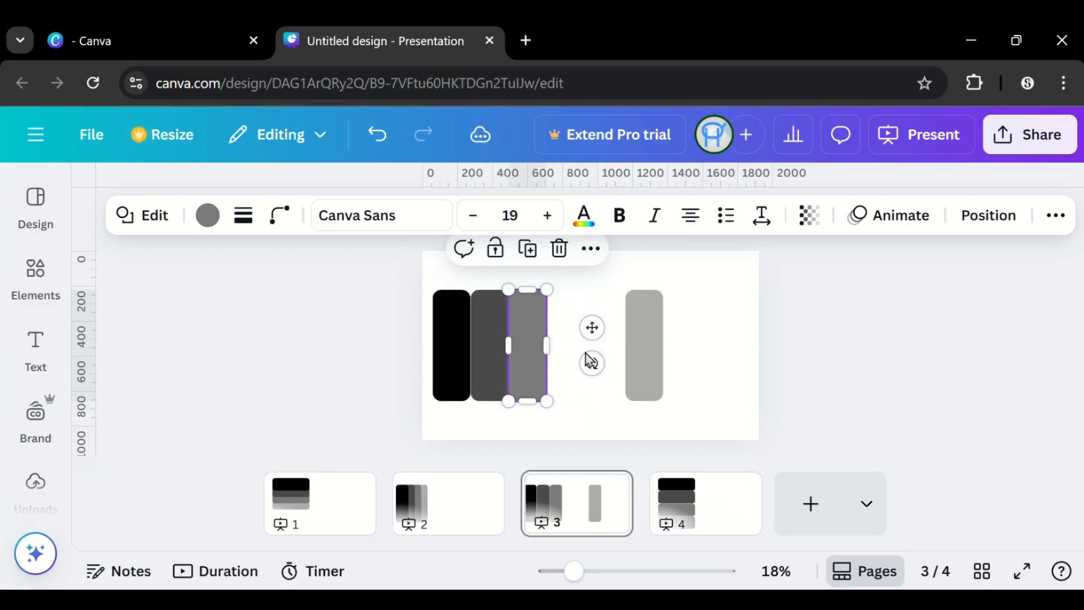
click(639, 354)
drag(639, 354, 571, 356)
click(503, 452)
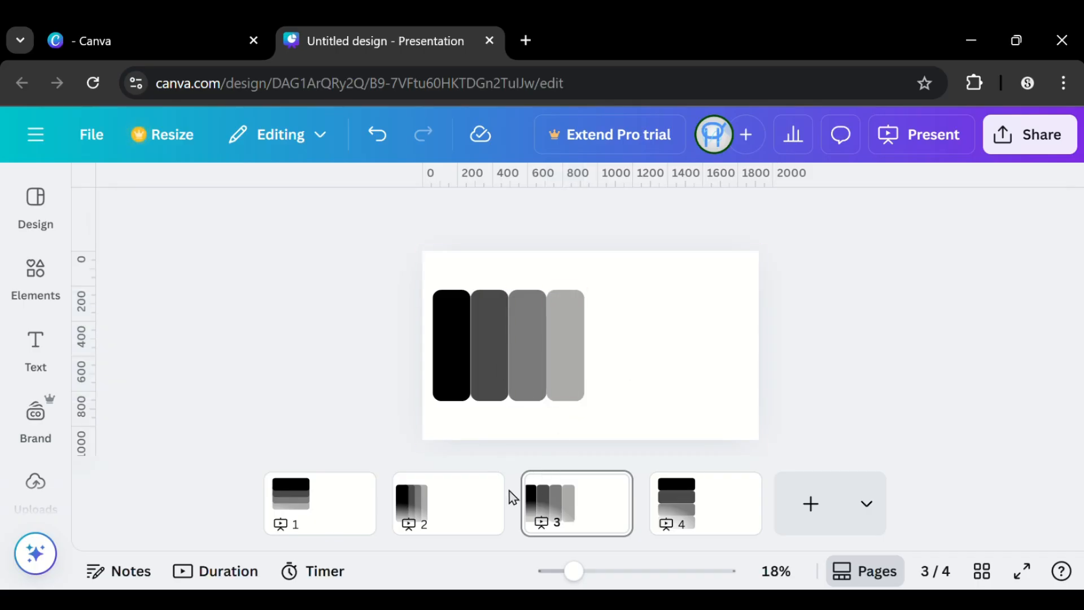
Step: Apply a Match & Move transition between pages 2 and 3 with a duration of 1.3 seconds
click(512, 514)
scroll(337, 451, down, 3)
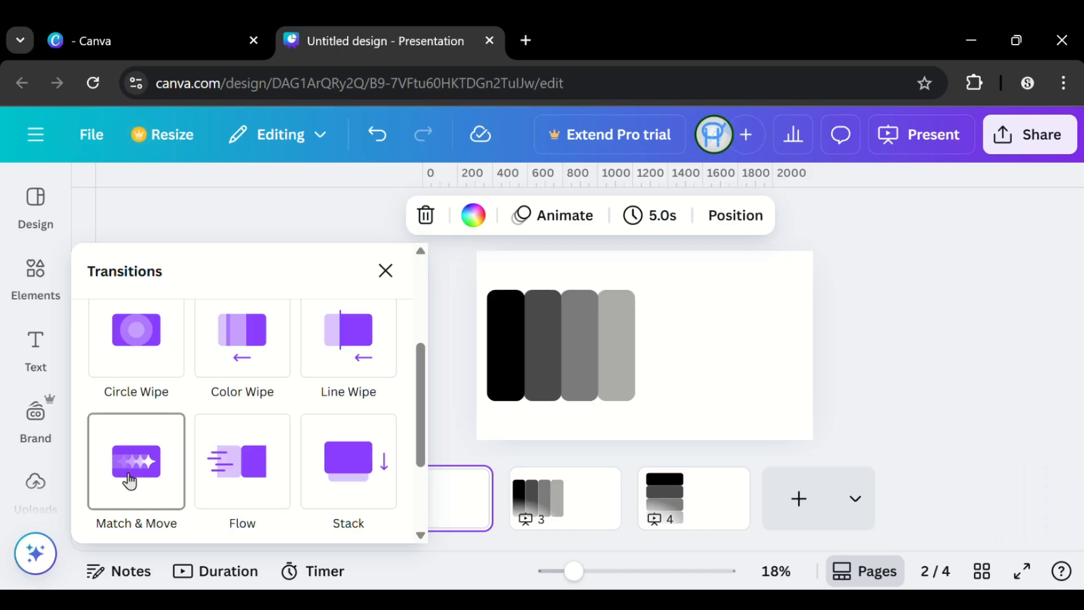
click(153, 462)
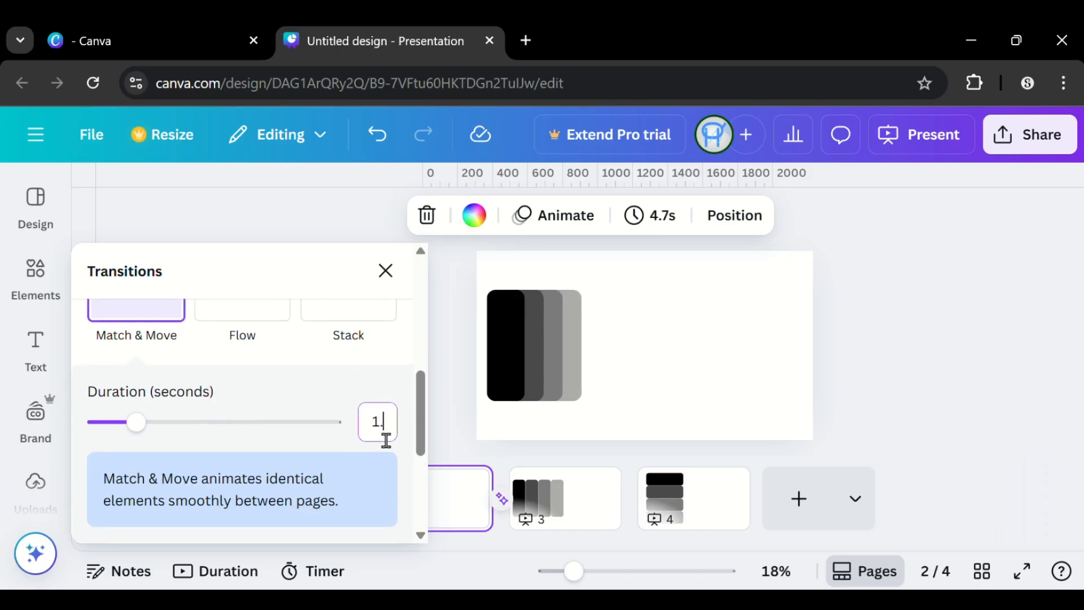
text(5)
key(Return)
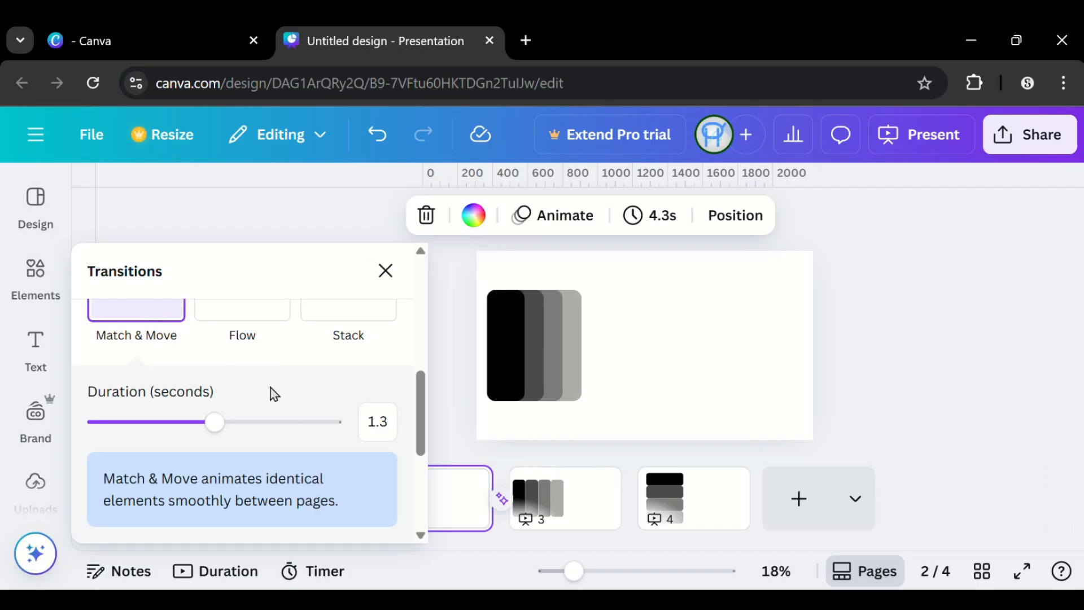
scroll(274, 394, up, 2)
click(387, 274)
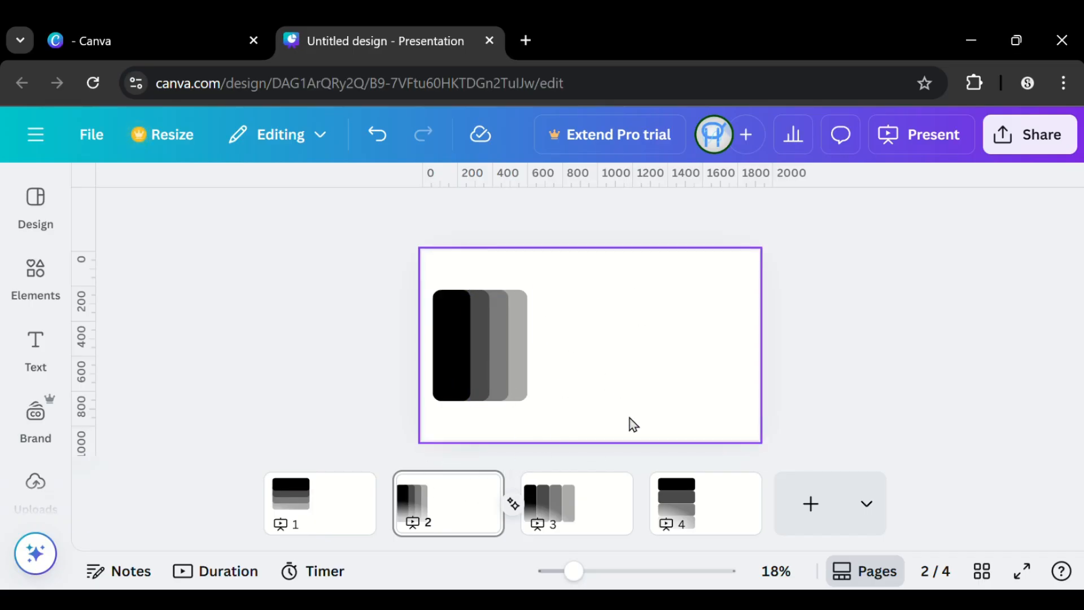
click(496, 438)
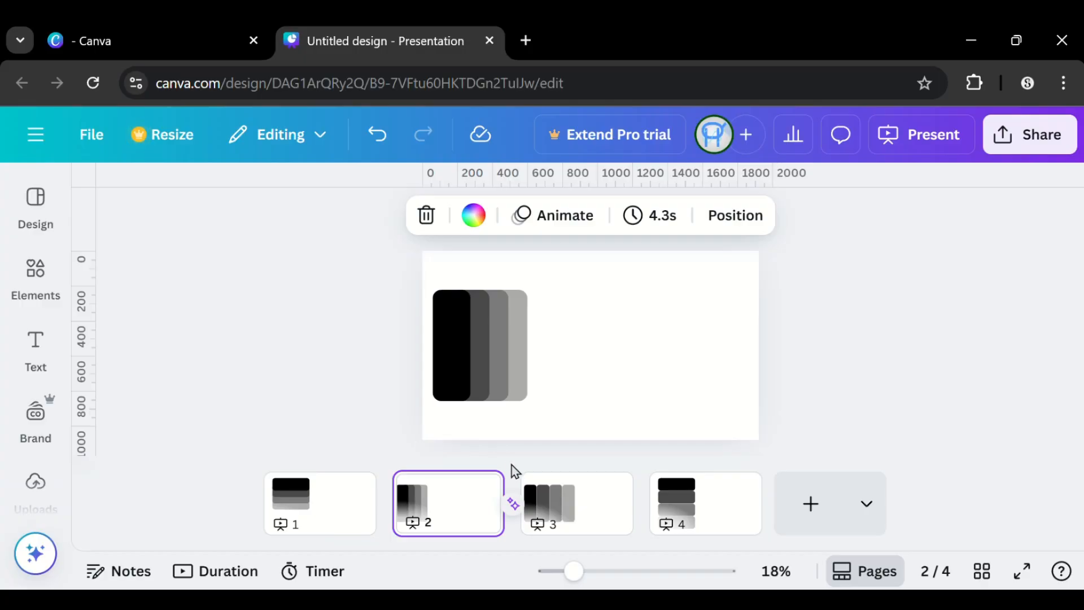
key(ctrl+d)
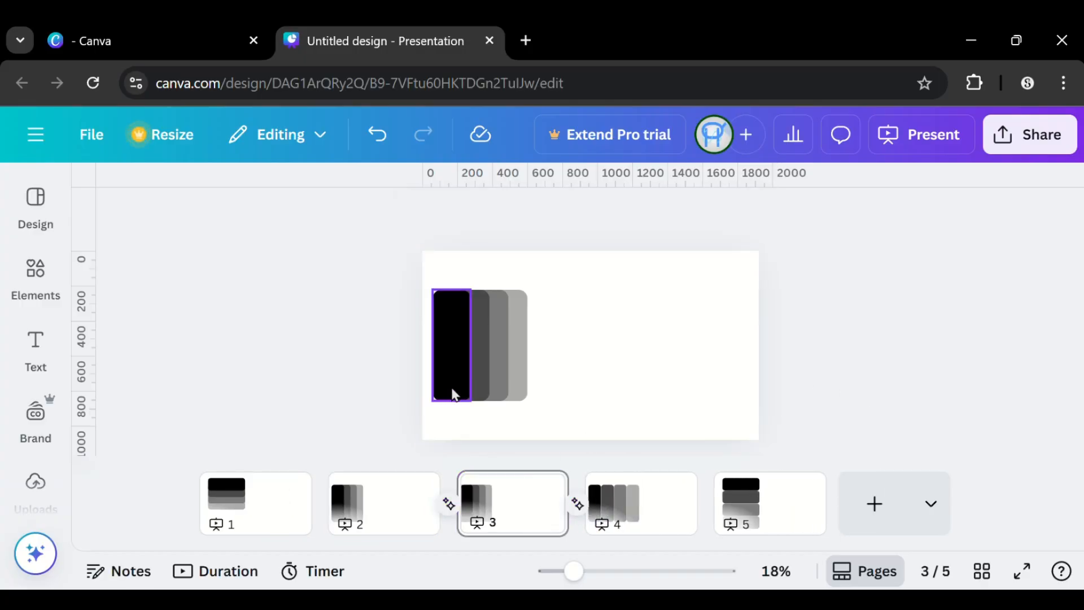
click(538, 514)
key(Delete)
key(Page_Up)
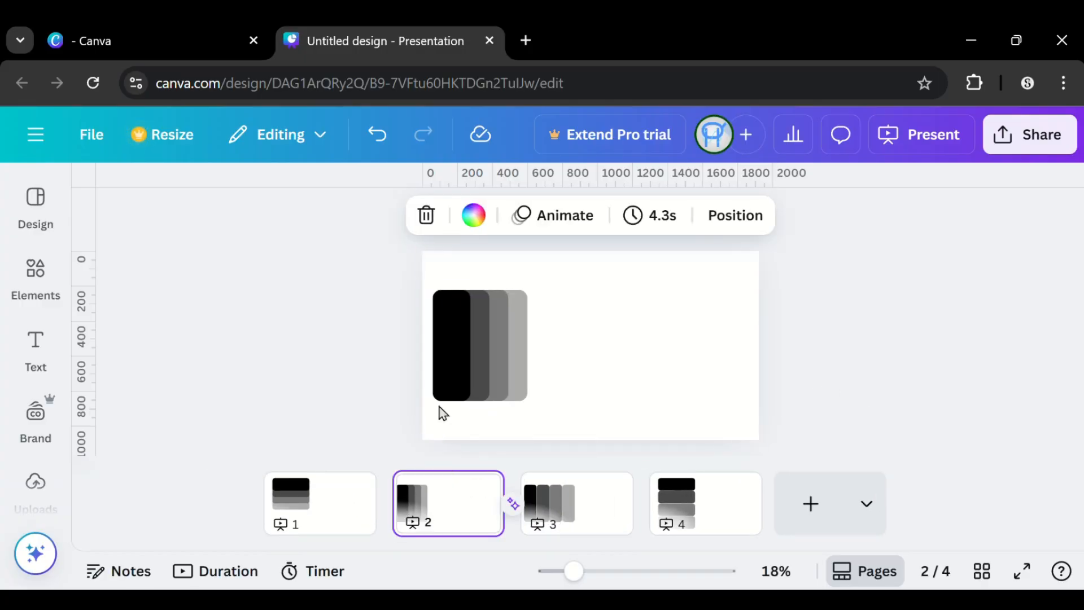
Step: Rotate the bar stack on page 2 back to horizontal and move it in from the page's left edge
drag(425, 358, 498, 438)
drag(513, 503, 512, 503)
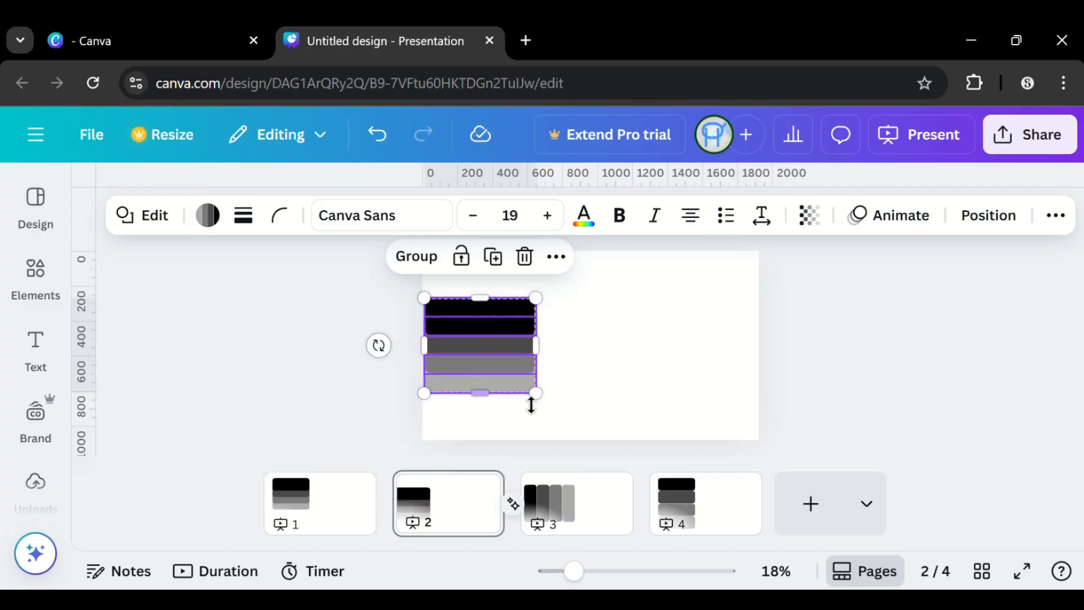
key(Escape)
drag(507, 351, 550, 347)
key(Escape)
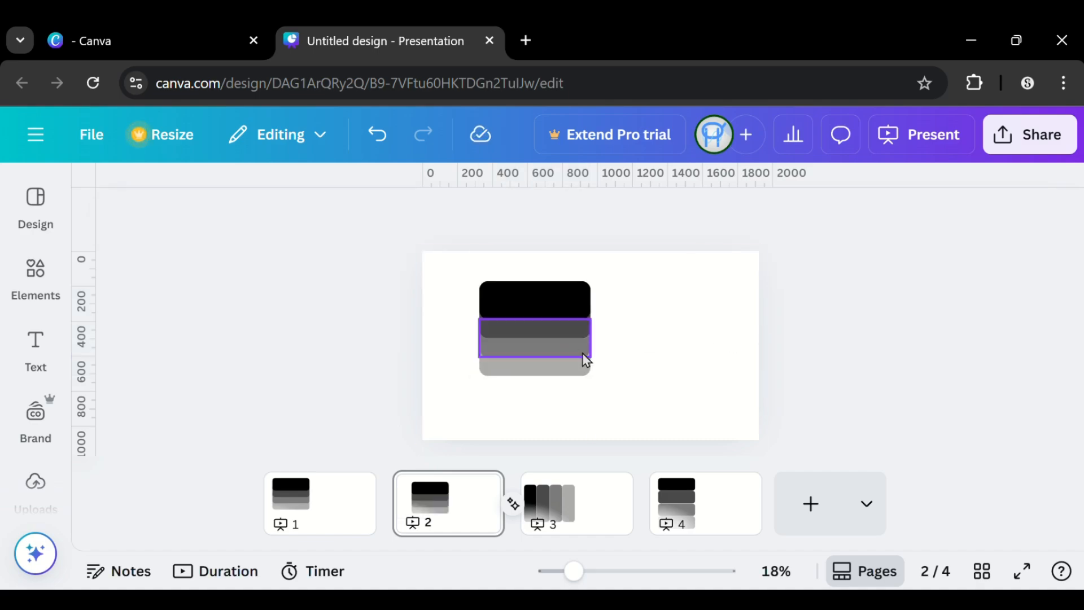
Step: Offset the three grey bars diagonally down and to the right behind the black bar on page 2, forming a tight cascade
click(561, 378)
click(567, 397)
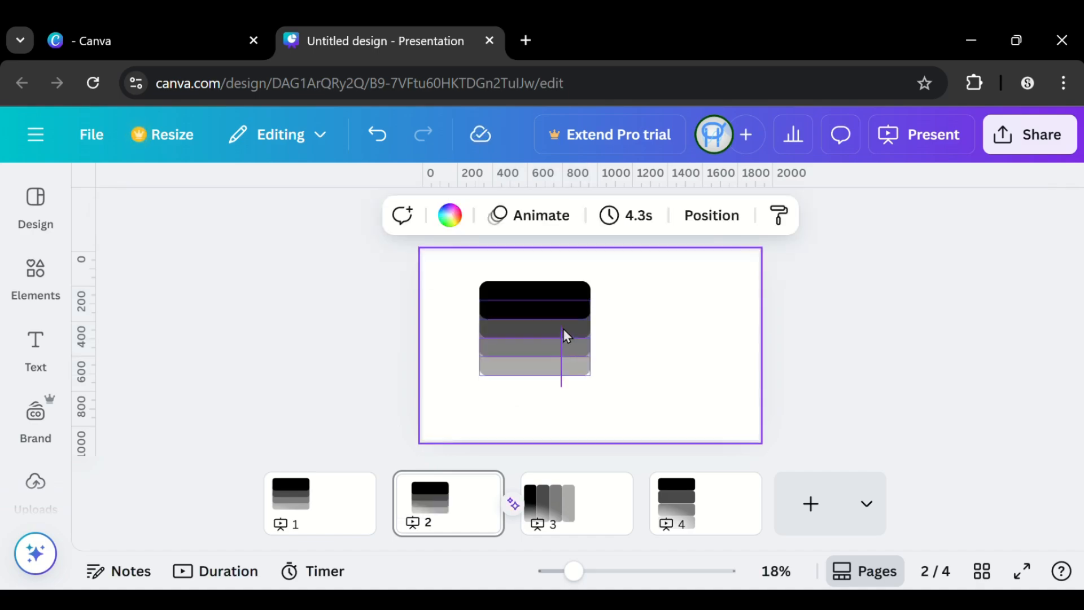
drag(563, 331, 612, 327)
click(781, 363)
click(558, 341)
click(581, 395)
click(773, 356)
click(616, 329)
click(718, 341)
click(629, 339)
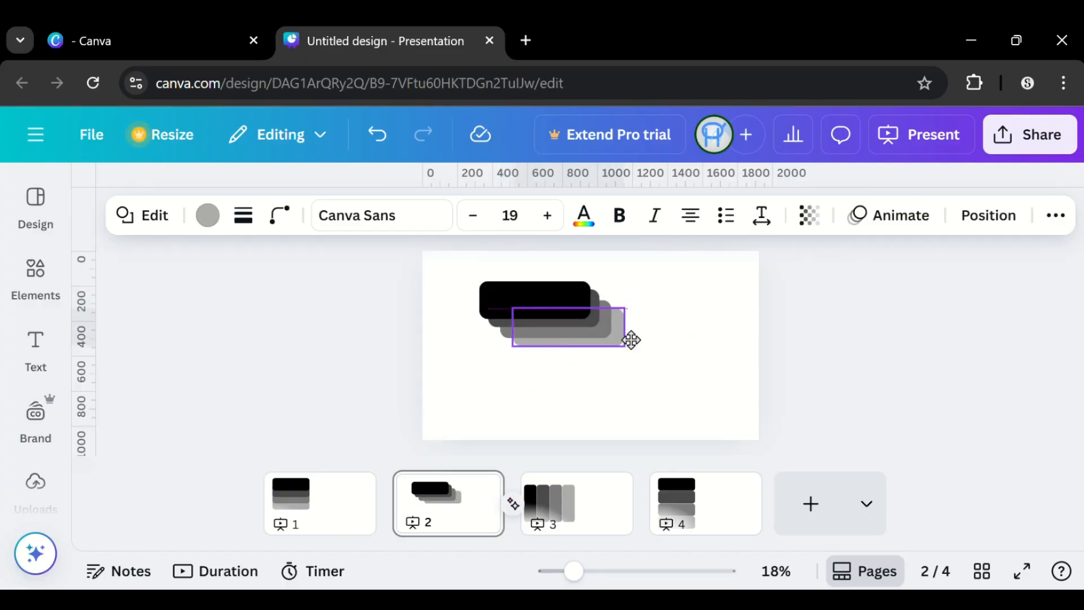
click(820, 354)
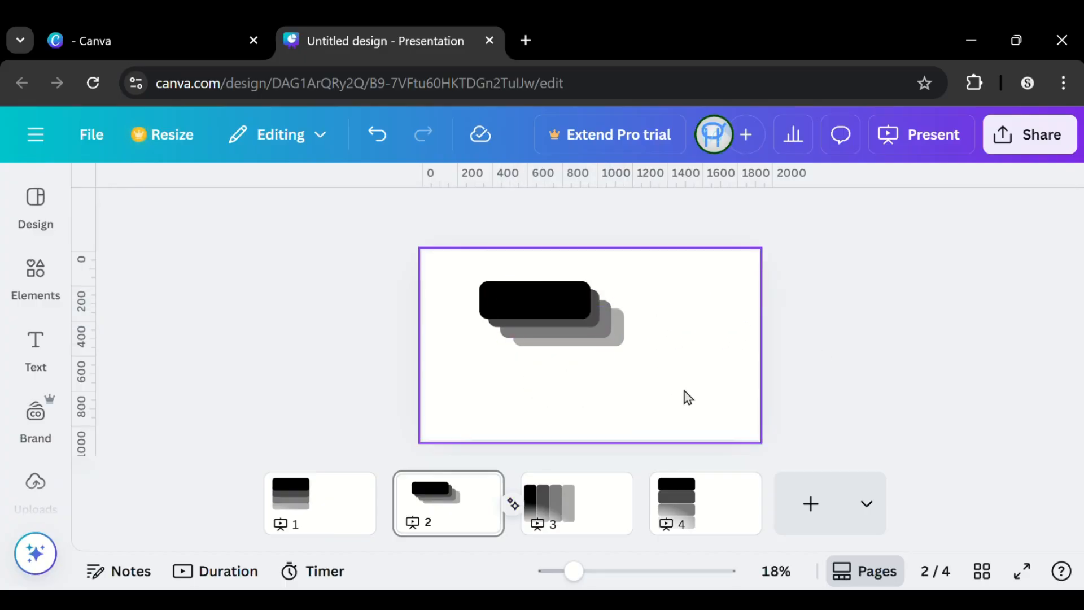
Step: Duplicate page 2 and spread the grey bars on the copy farther down and to the right into a wide diagonal staircase
click(452, 502)
key(ctrl+d)
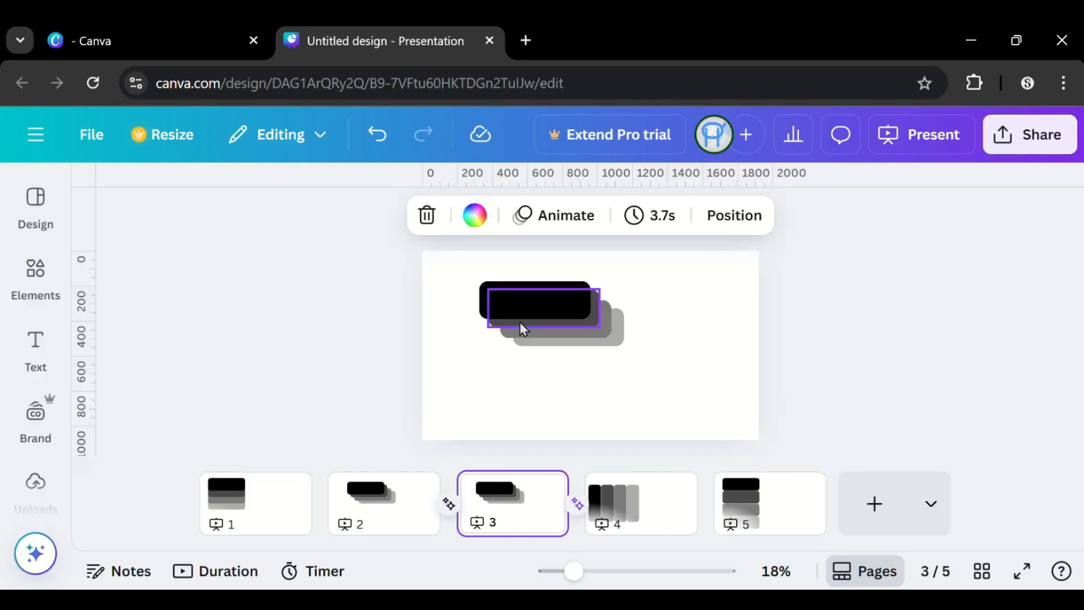
drag(455, 265, 379, 284)
drag(627, 361, 705, 389)
click(682, 431)
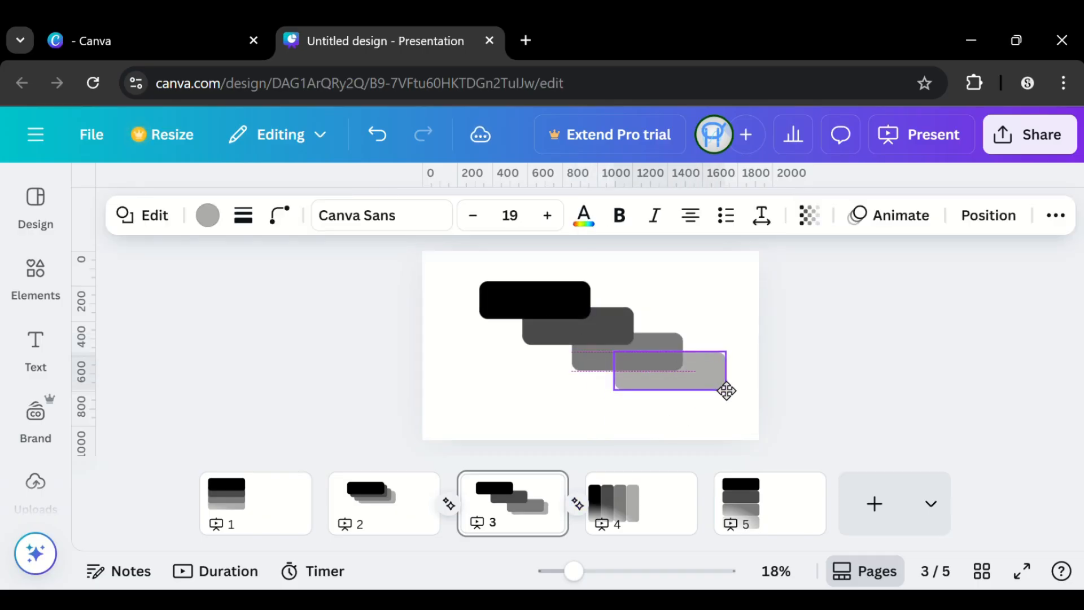
Step: Move the lightest bar on page 3 to the end of the diagonal staircase and check the Match & Move transition from page 2
drag(736, 395, 736, 395)
key(Escape)
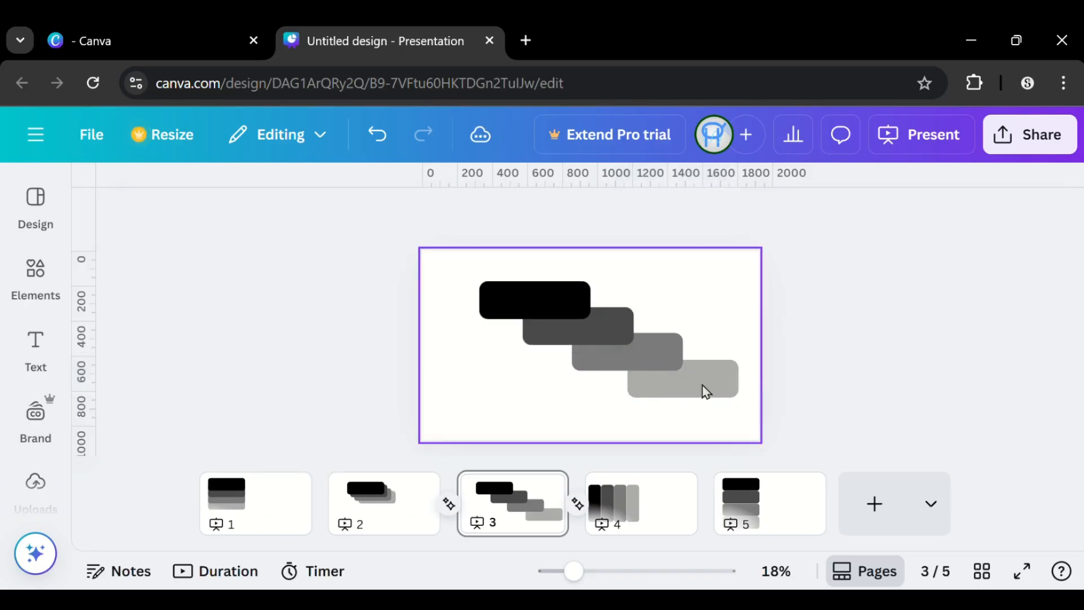
click(461, 511)
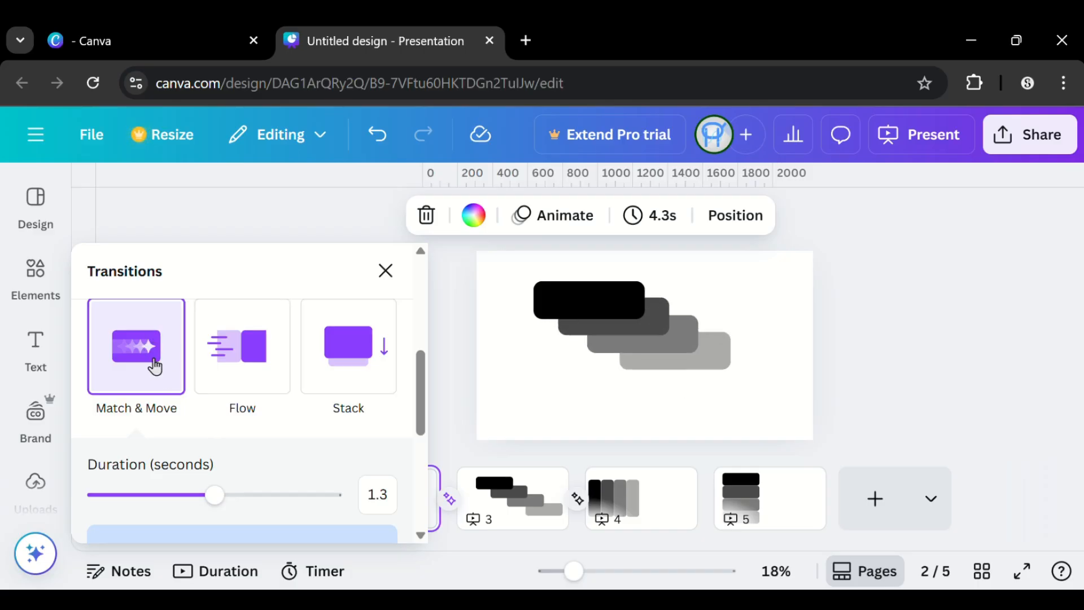
click(389, 281)
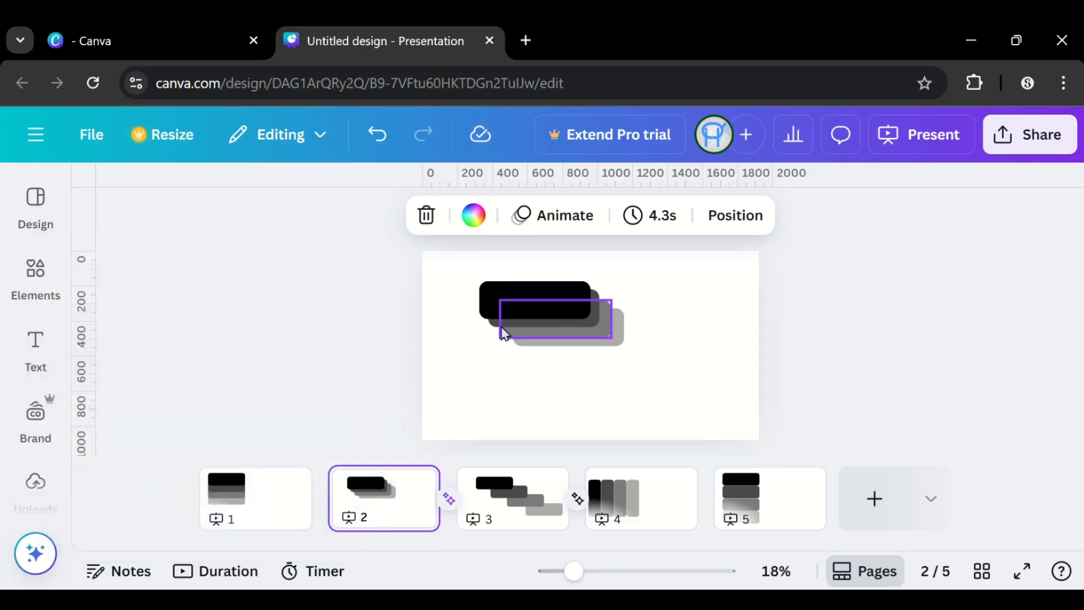
drag(475, 268, 633, 348)
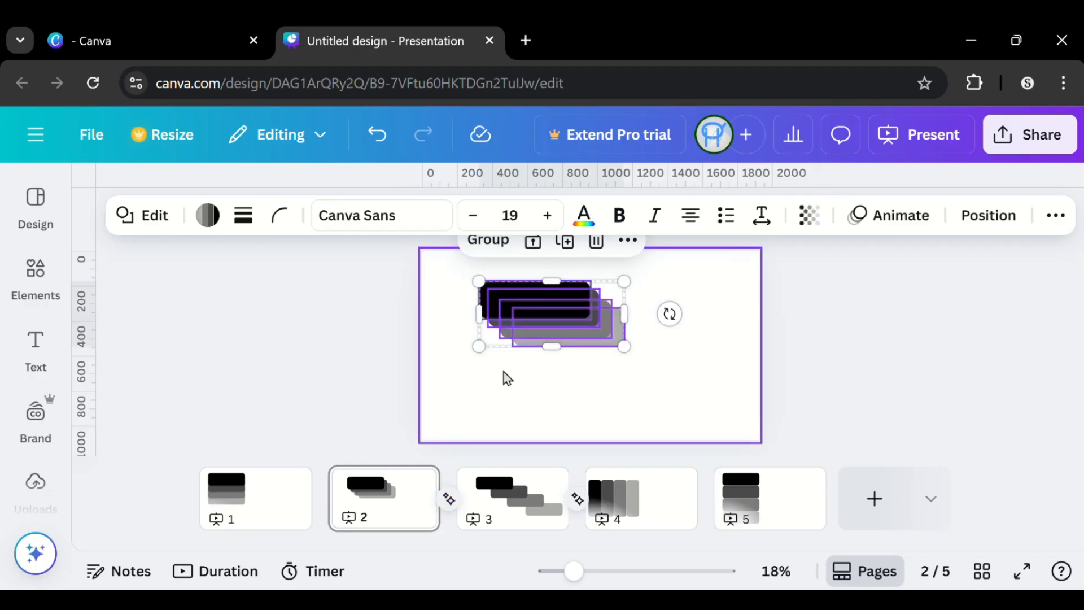
click(526, 379)
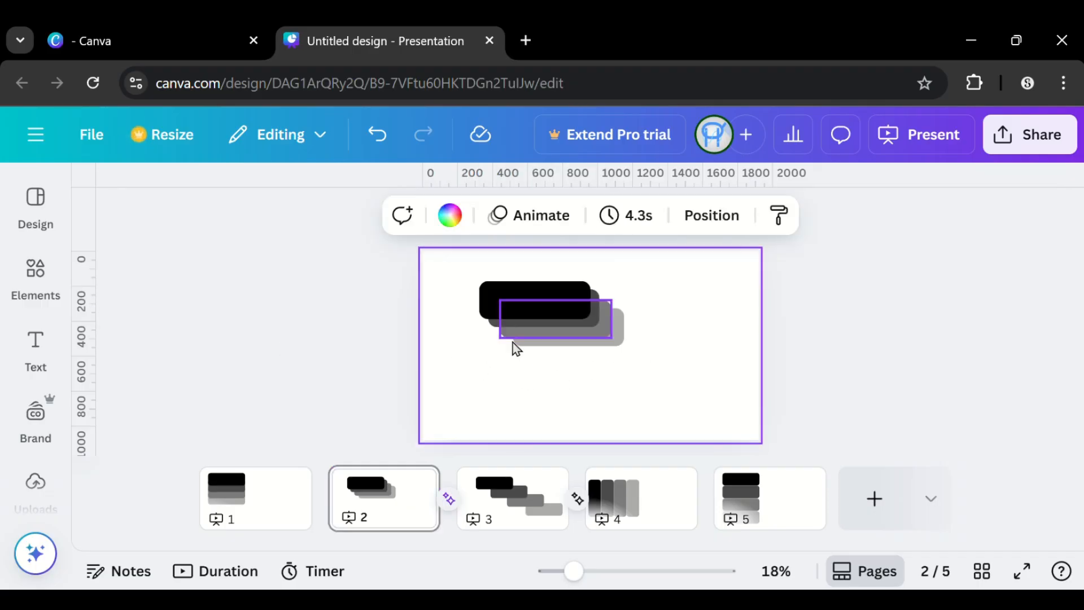
click(734, 508)
click(636, 506)
click(511, 502)
click(416, 503)
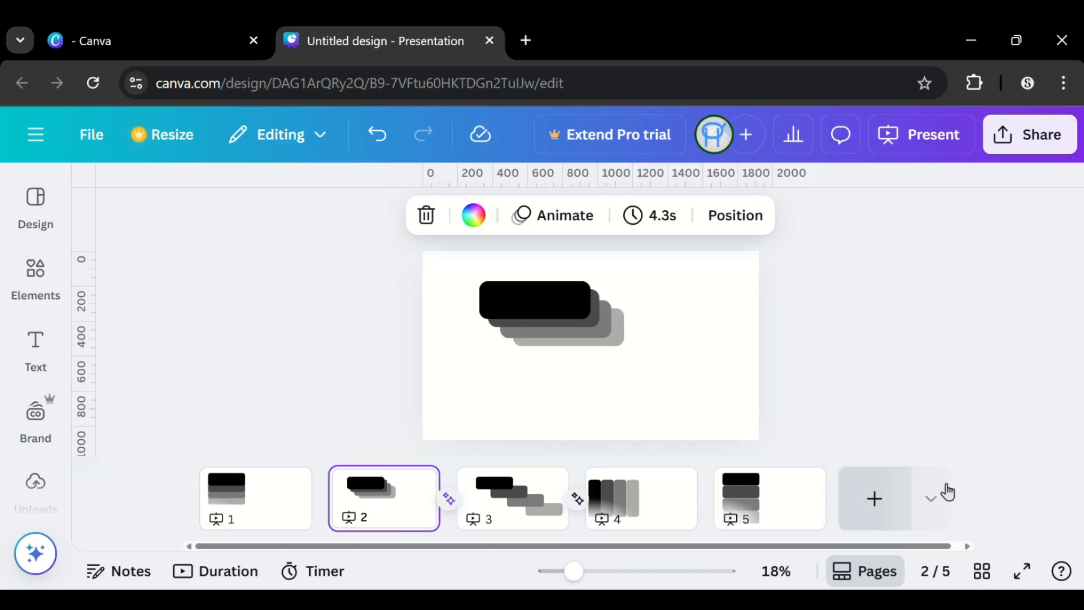
Step: Add a blank page 6 and place a black circle at its centre
click(875, 504)
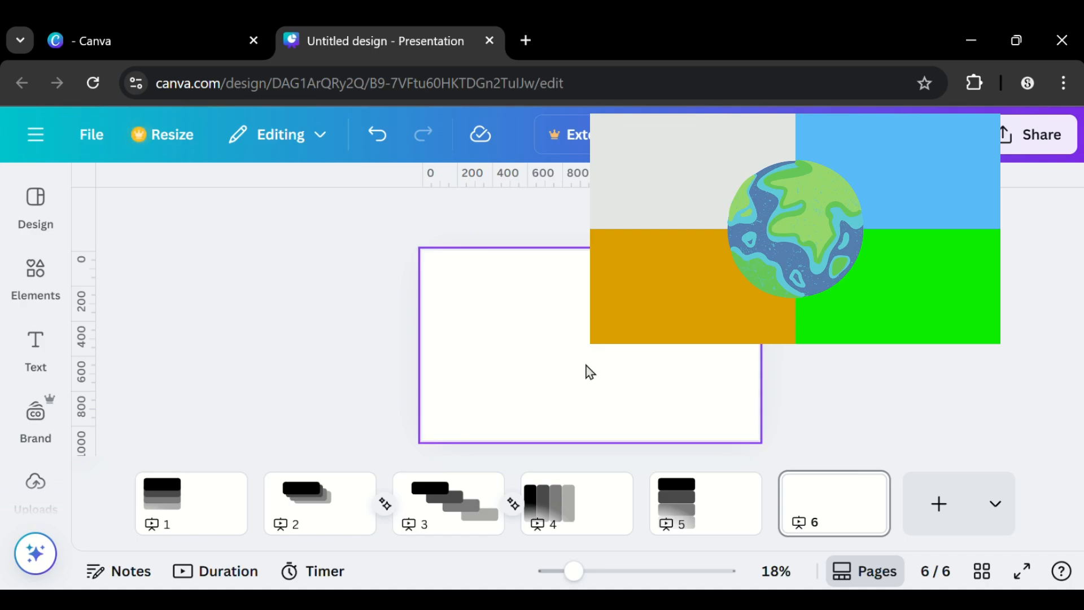
click(37, 296)
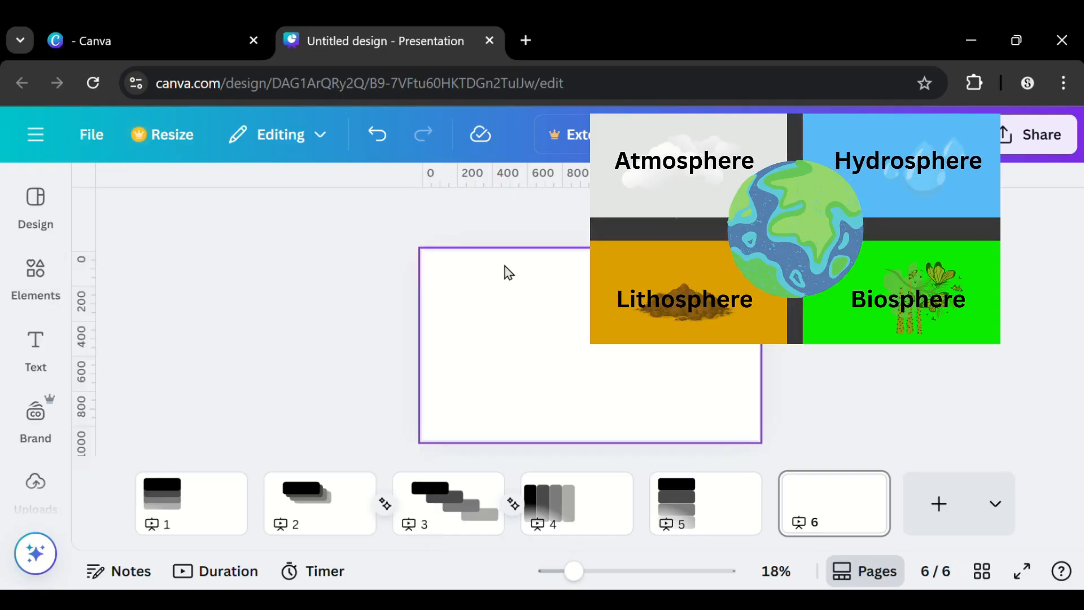
click(27, 281)
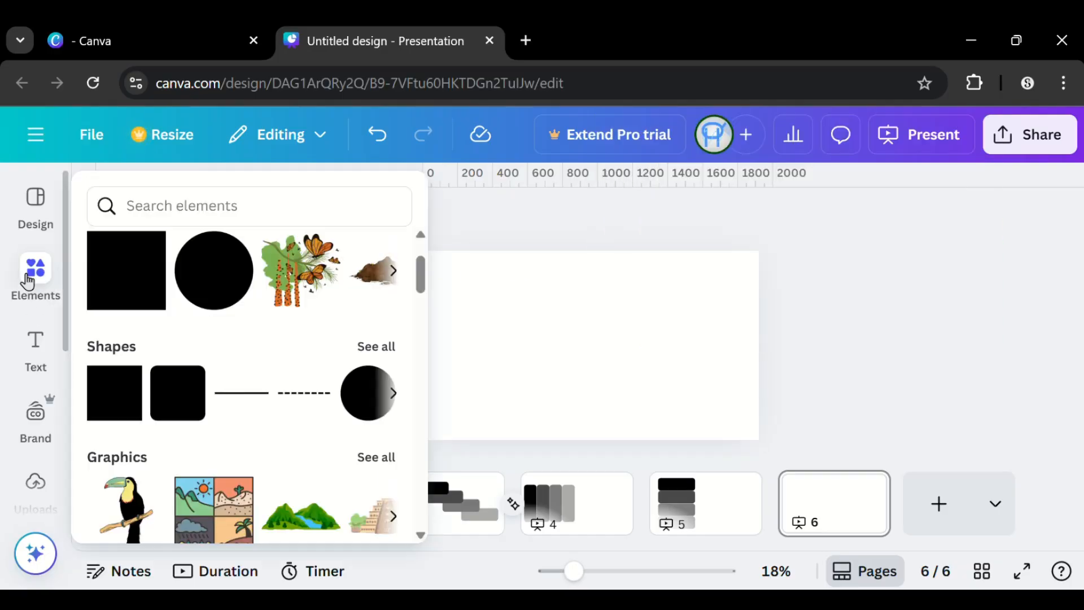
scroll(238, 318, up, 2)
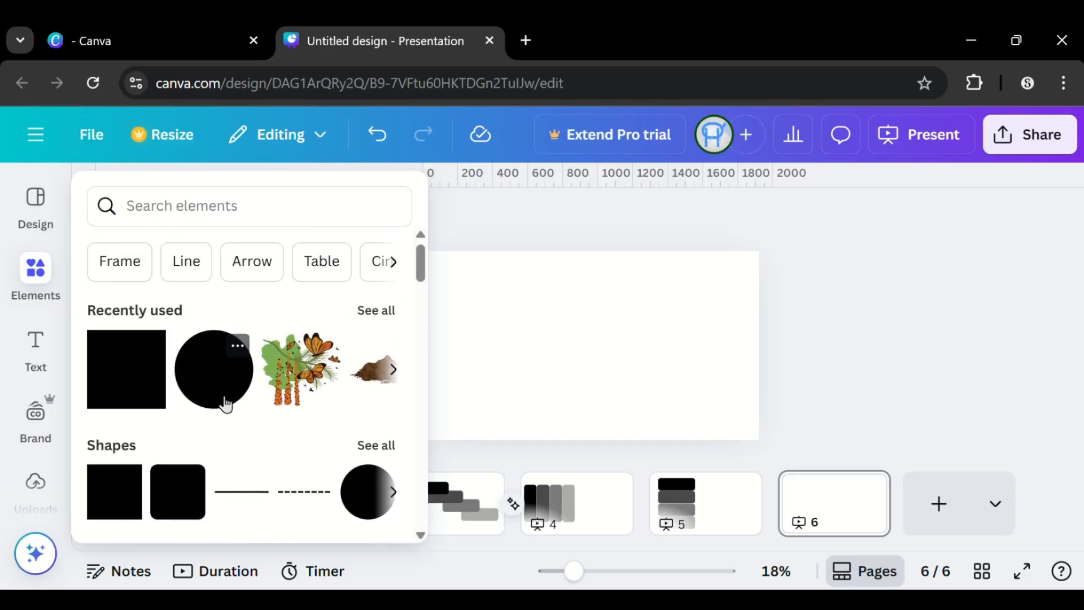
click(223, 398)
mouse_move(587, 366)
mouse_down()
mouse_move(543, 319)
mouse_move(638, 380)
mouse_move(595, 362)
mouse_move(607, 365)
mouse_up()
click(866, 341)
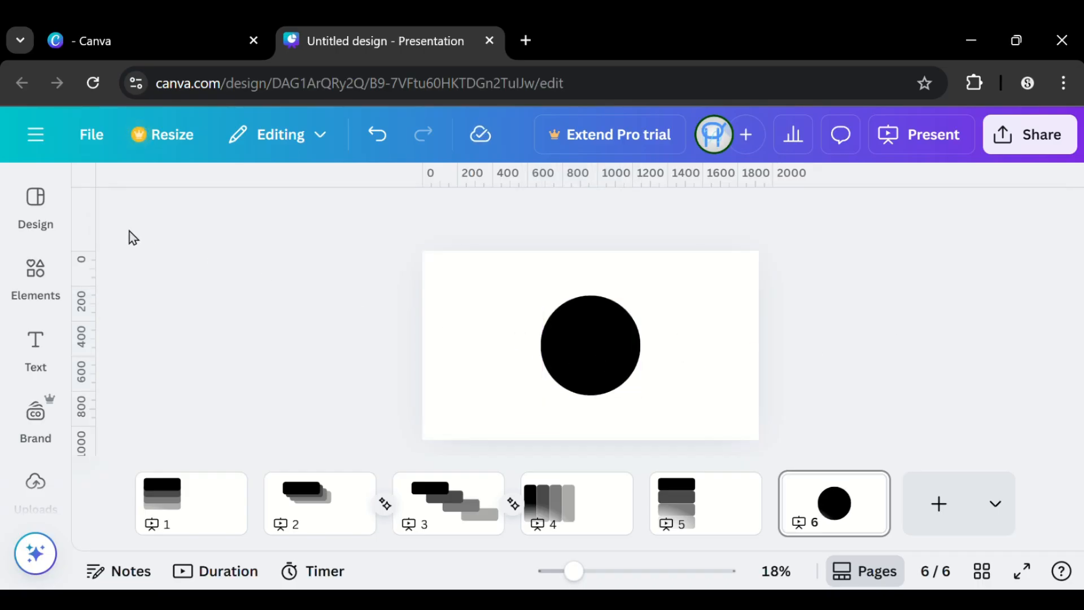
Step: Insert a square on page 6, shape it into a small dark grey rectangle, and place it above and left of the circle
click(37, 272)
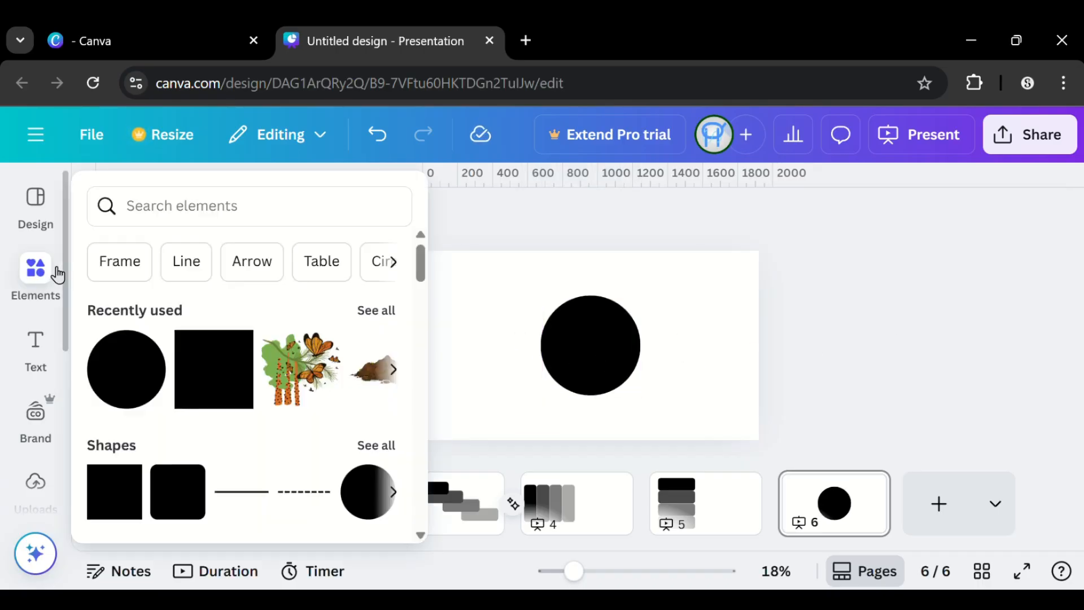
click(205, 389)
drag(608, 344, 686, 378)
click(657, 346)
click(495, 282)
Step: Duplicate the grey rectangle three times and arrange the copies so one rectangle sits at each corner around the circle
key(ctrl+d)
key(ctrl+d)
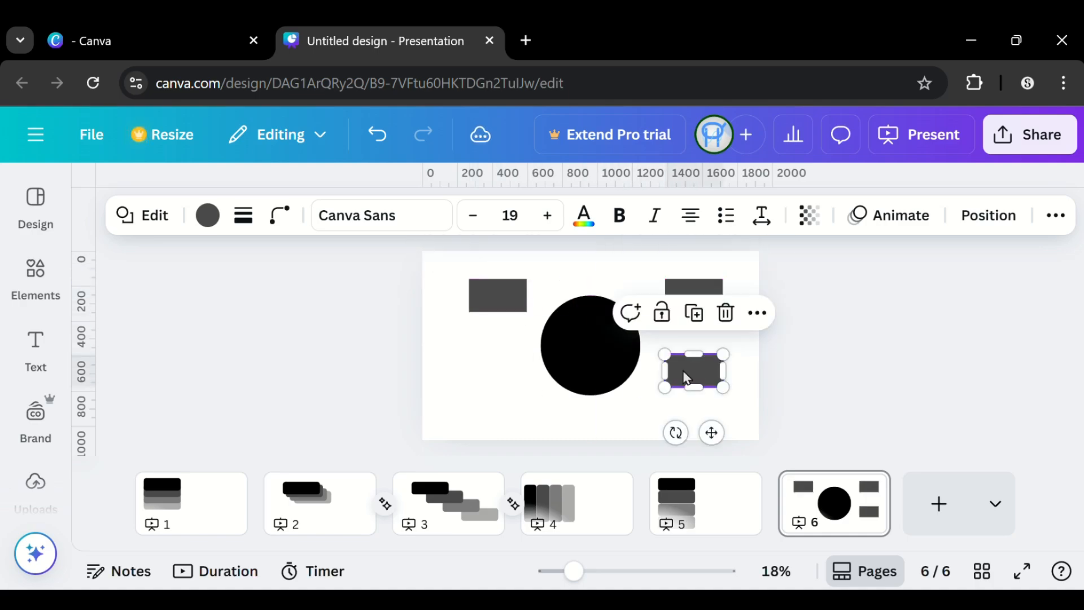
key(ctrl+d)
drag(701, 446, 494, 387)
click(789, 358)
drag(697, 382, 713, 391)
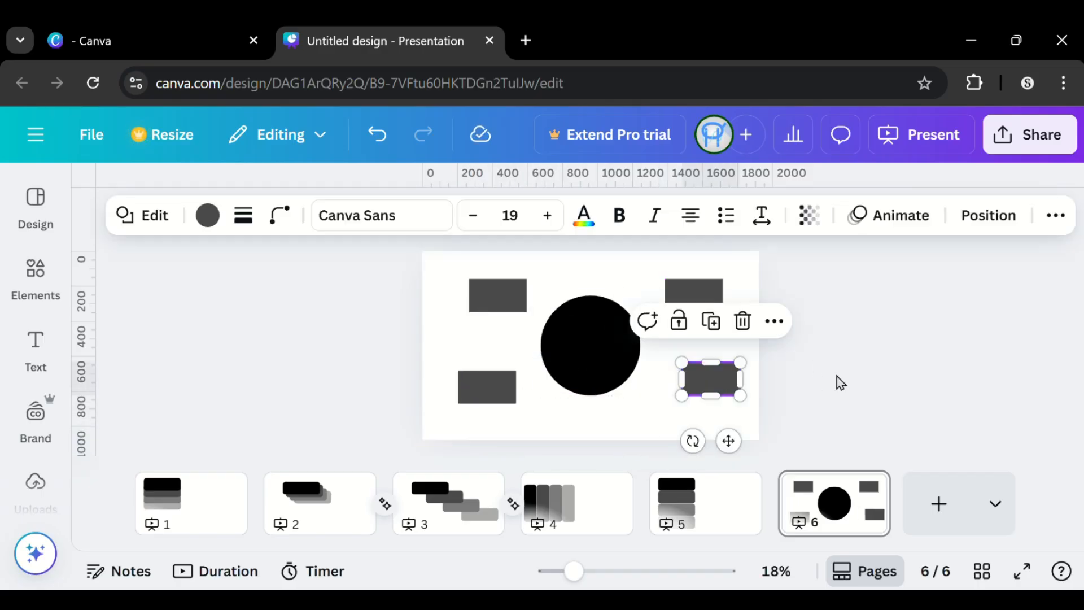
click(837, 382)
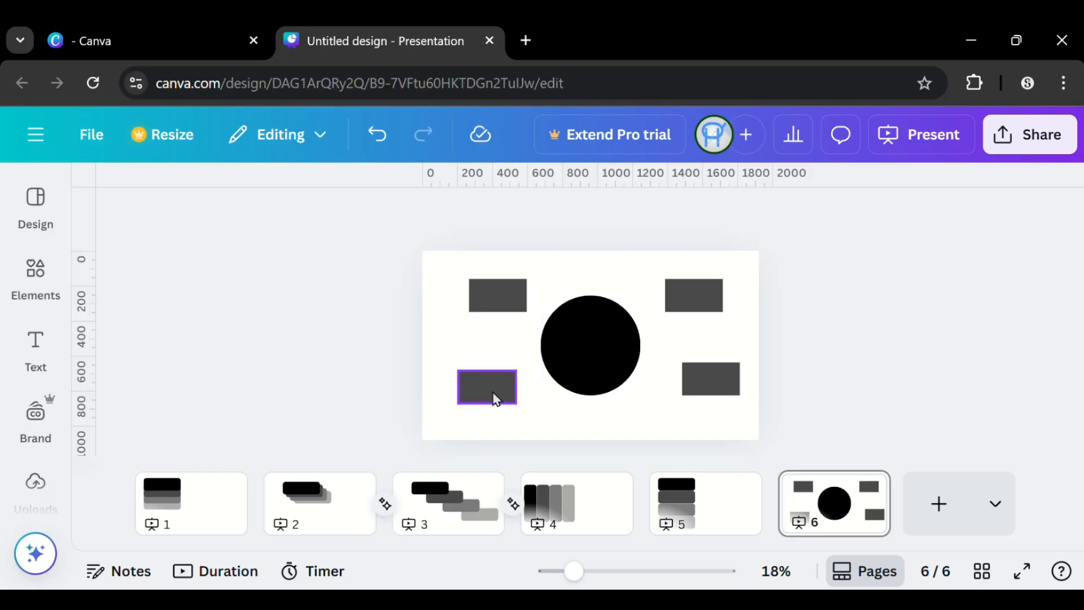
Step: Duplicate page 6 and move the lower-left rectangle on the copy onto the centre of the circle
click(817, 496)
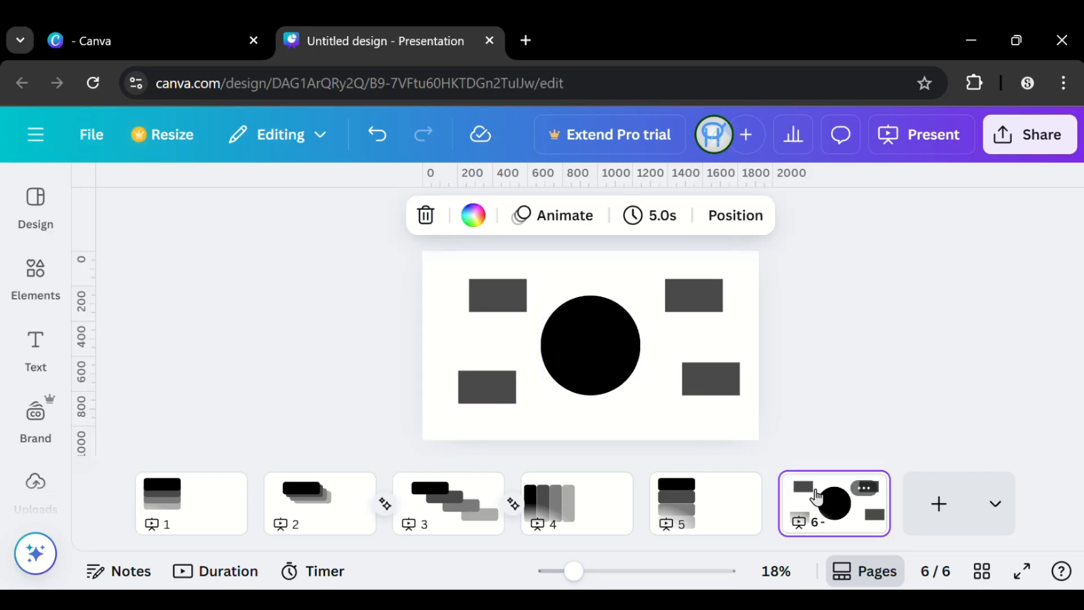
key(ctrl+d)
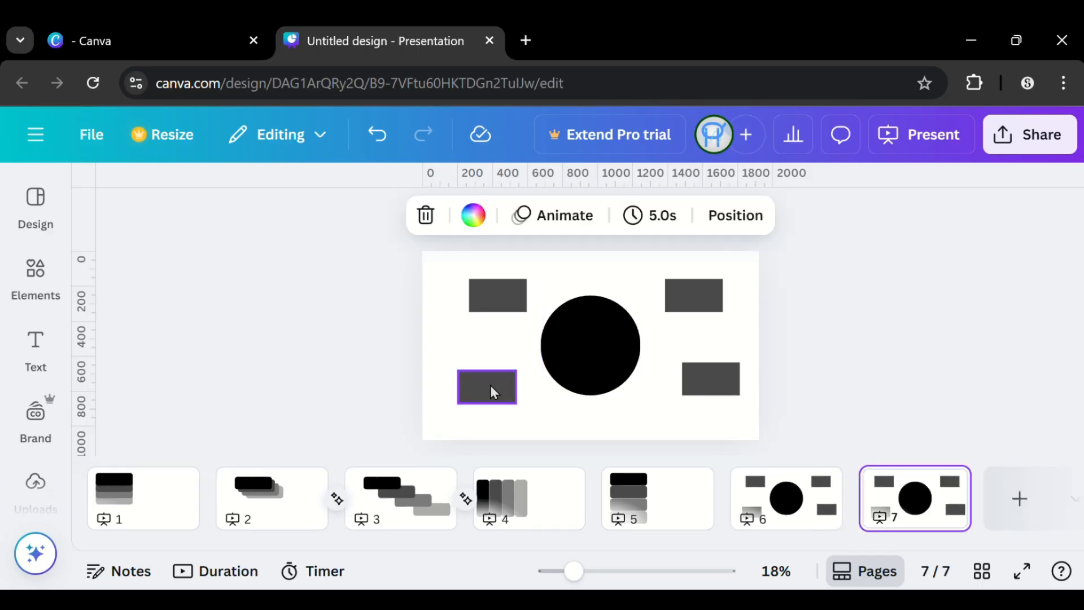
drag(490, 385, 597, 368)
click(696, 341)
click(709, 331)
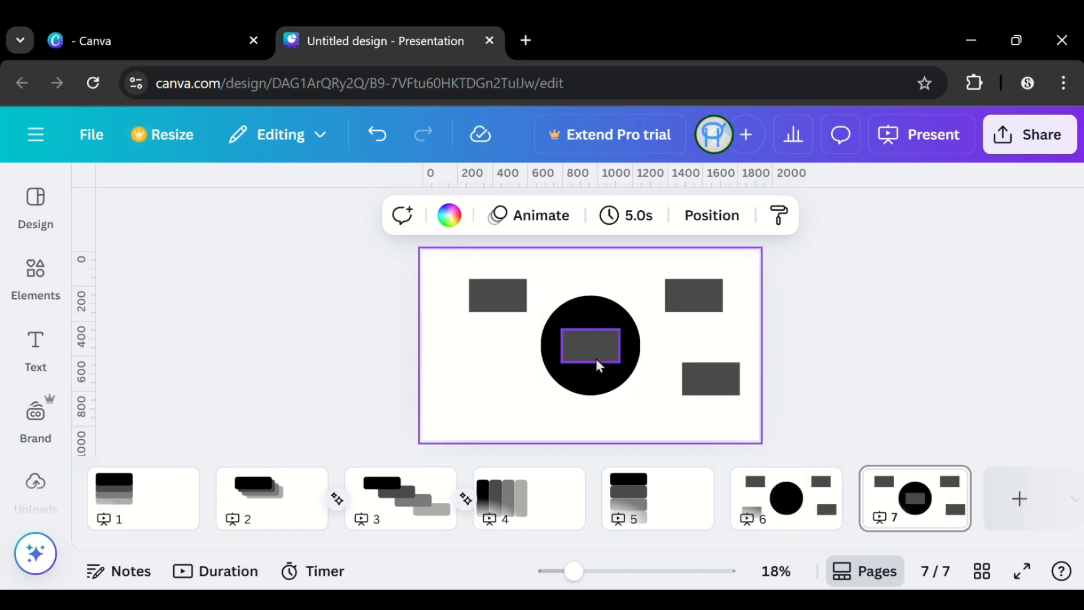
Step: Stack the other three rectangles over the circle's centre and move this page ahead of the page with the spread rectangles
drag(709, 392, 610, 375)
click(697, 303)
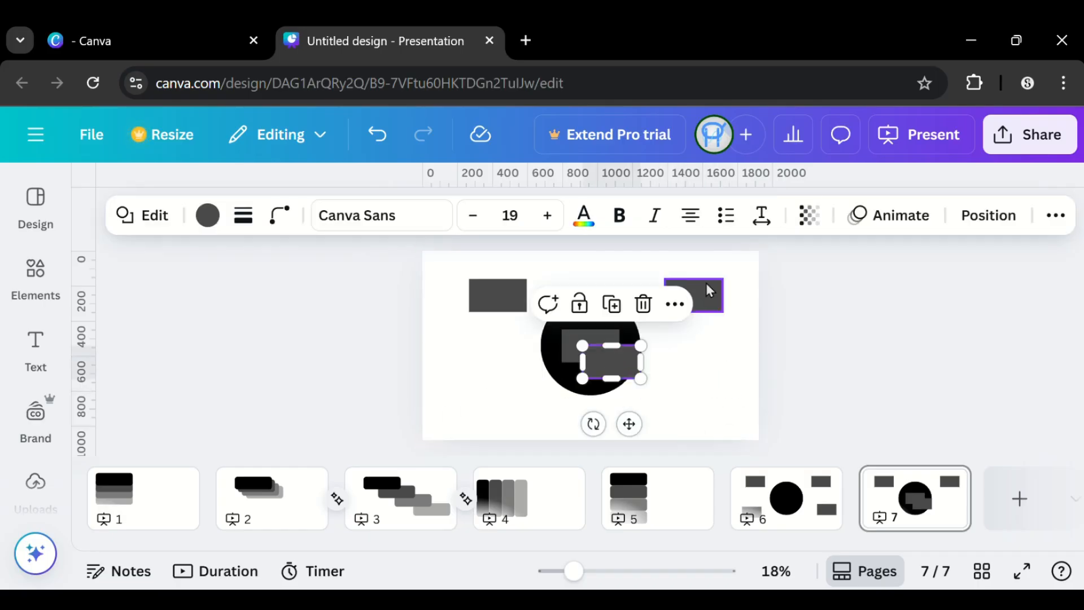
drag(697, 303, 607, 353)
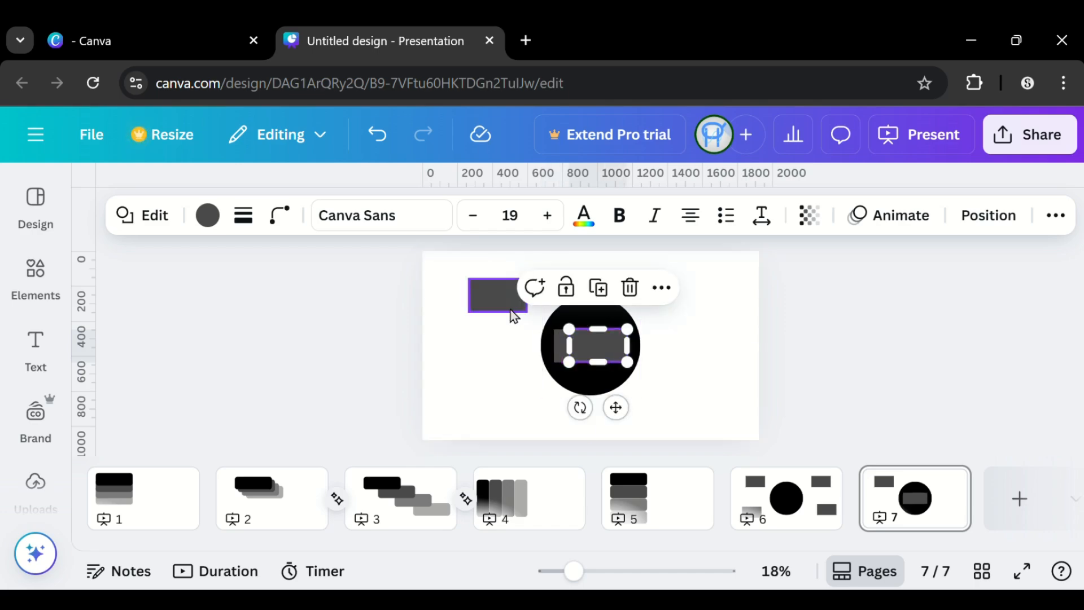
drag(512, 310, 610, 373)
click(877, 363)
drag(867, 491, 751, 493)
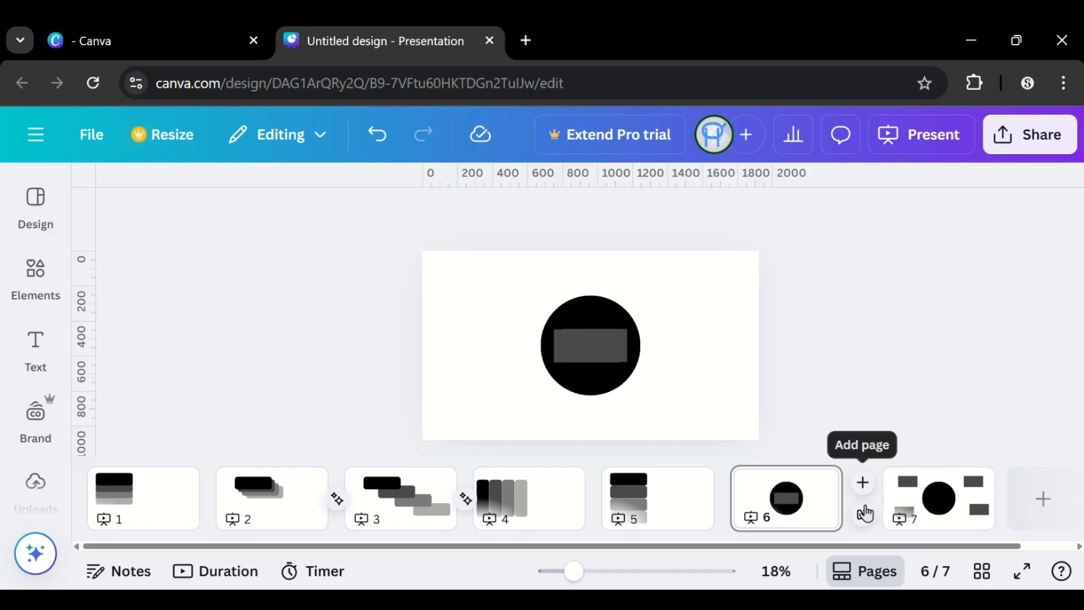
click(864, 514)
scroll(248, 411, down, 3)
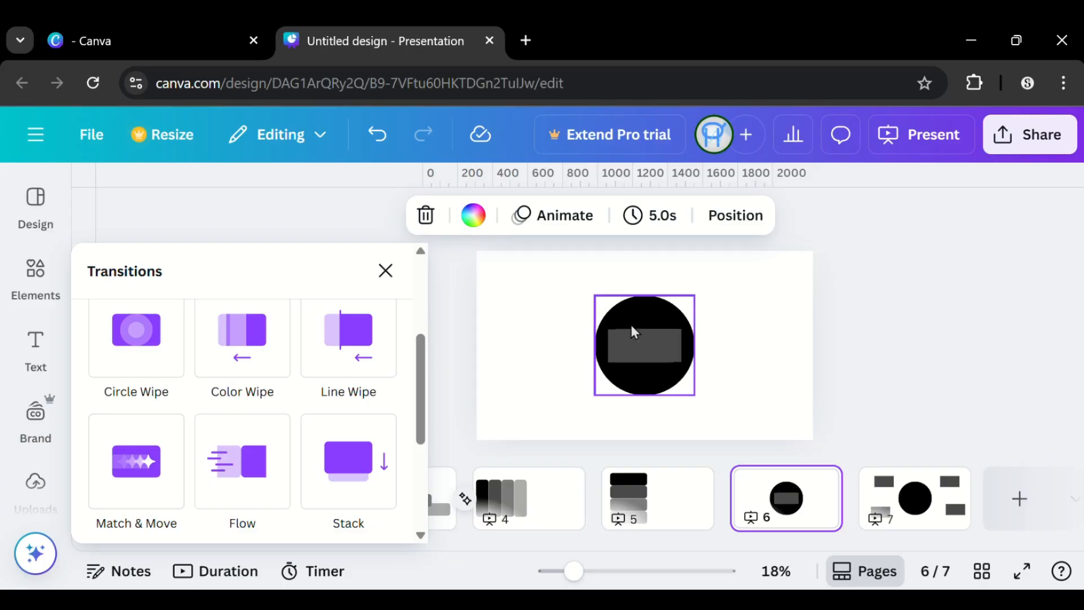
click(385, 272)
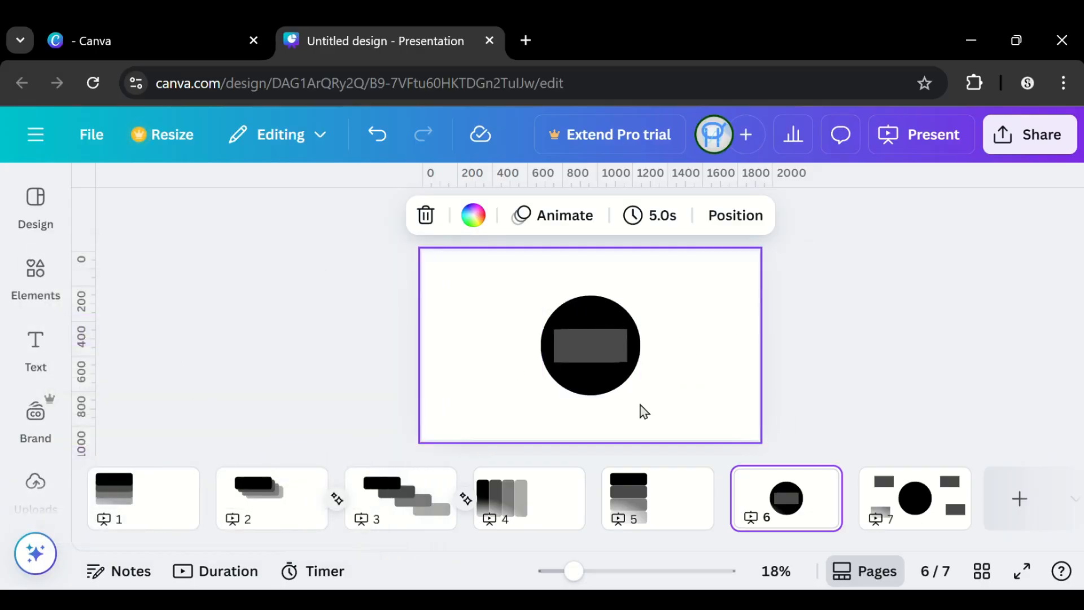
Step: Bring the black circle on page 6 to the front so it covers the stacked rectangles
click(607, 311)
click(980, 216)
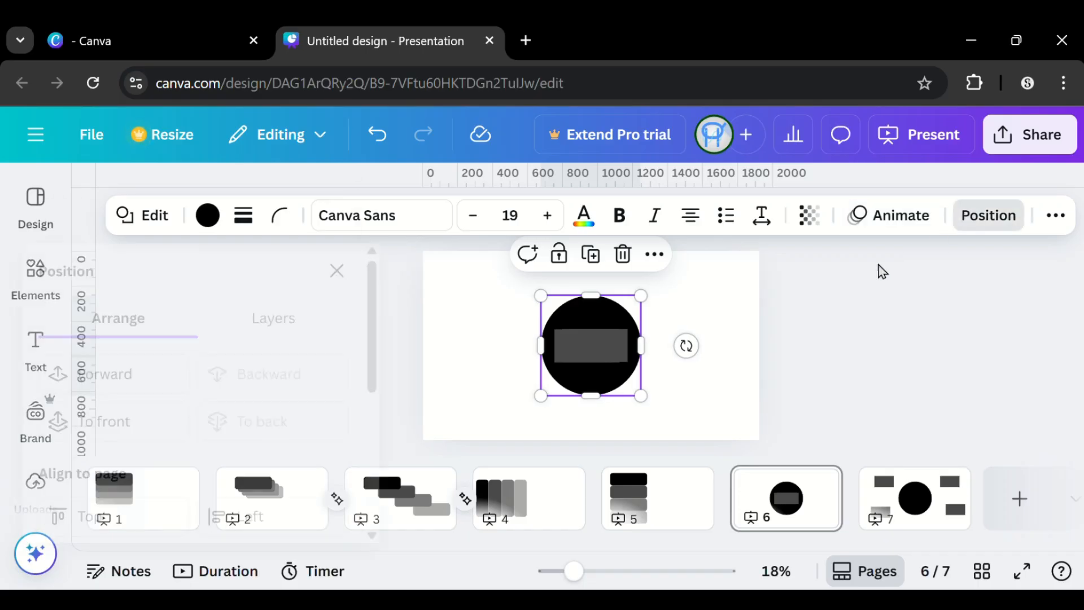
click(154, 421)
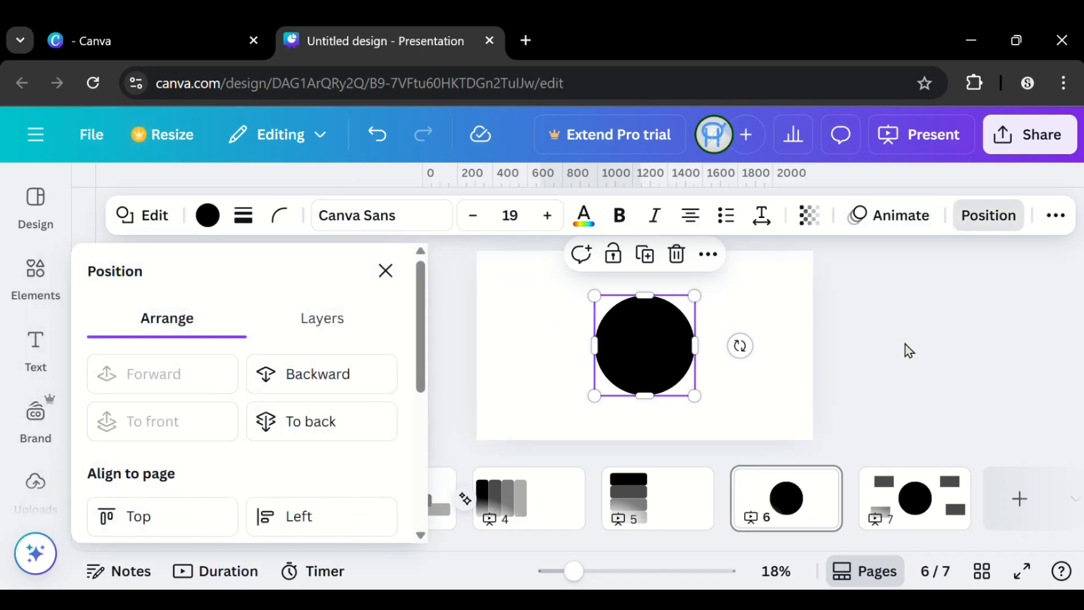
key(Escape)
click(813, 305)
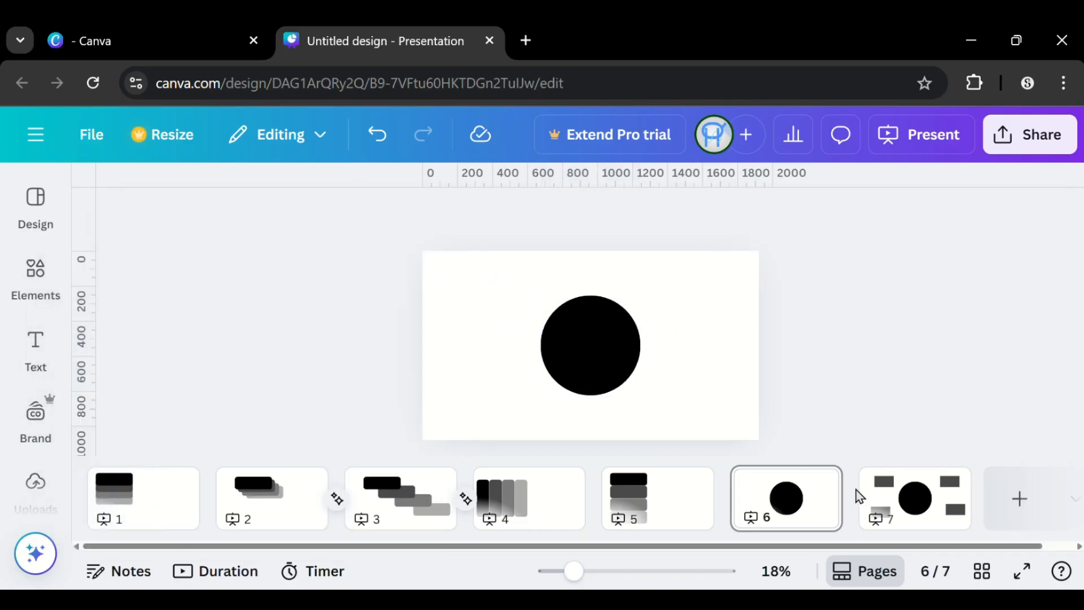
Step: Apply a Match & Move transition between pages 6 and 7 with a duration of 2.5 seconds
click(870, 521)
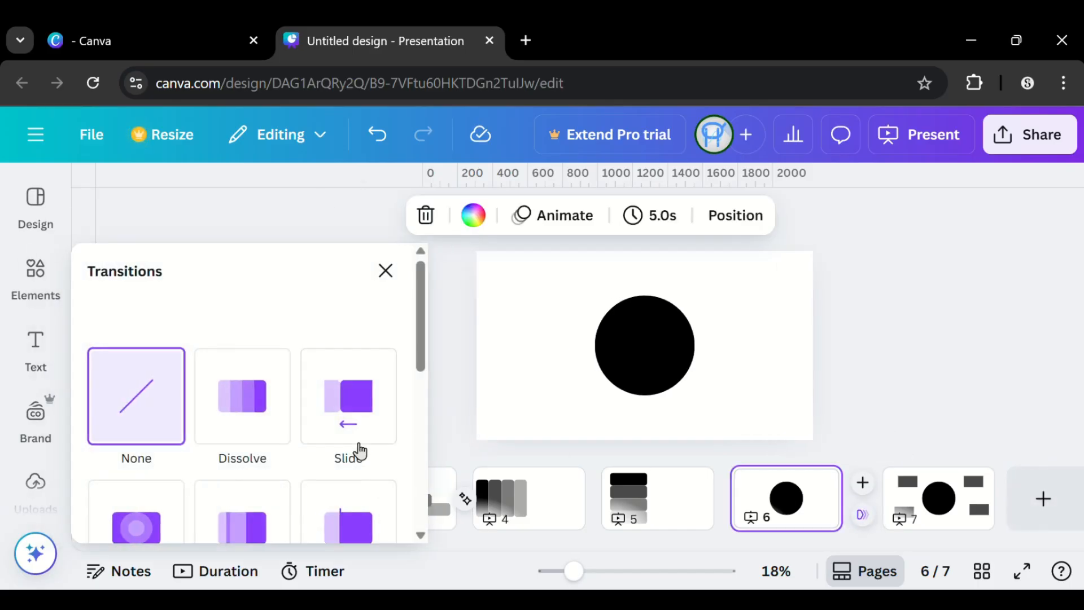
scroll(339, 446, down, 3)
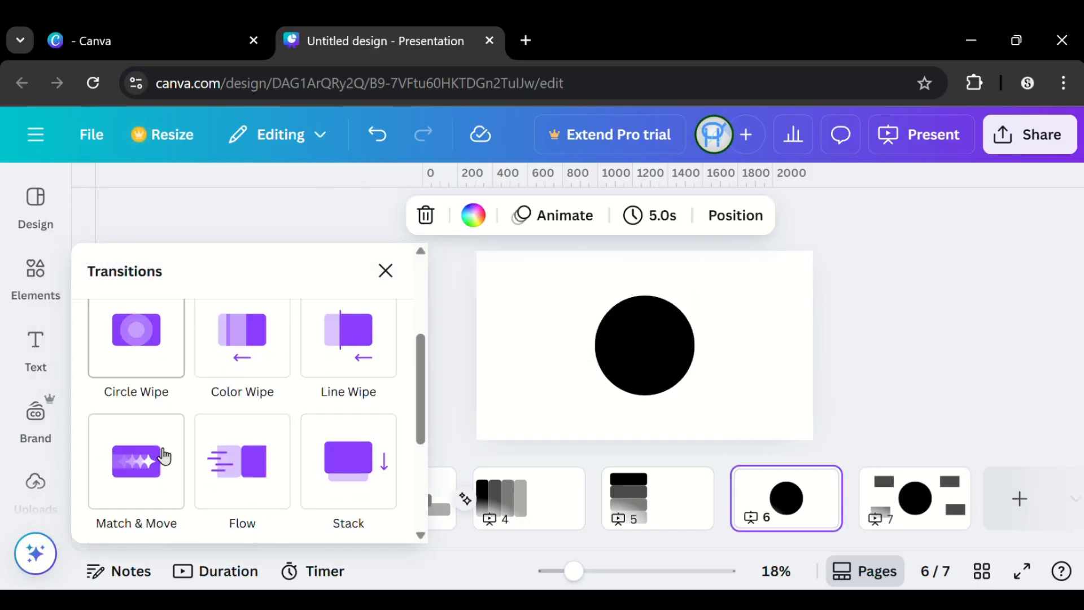
scroll(170, 454, down, 2)
click(181, 370)
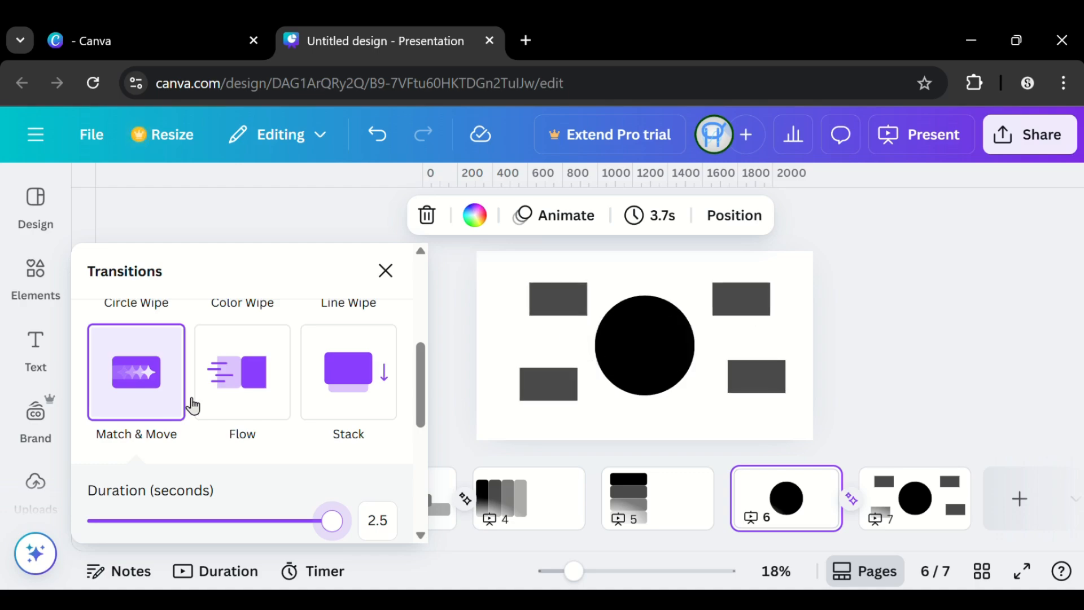
click(385, 271)
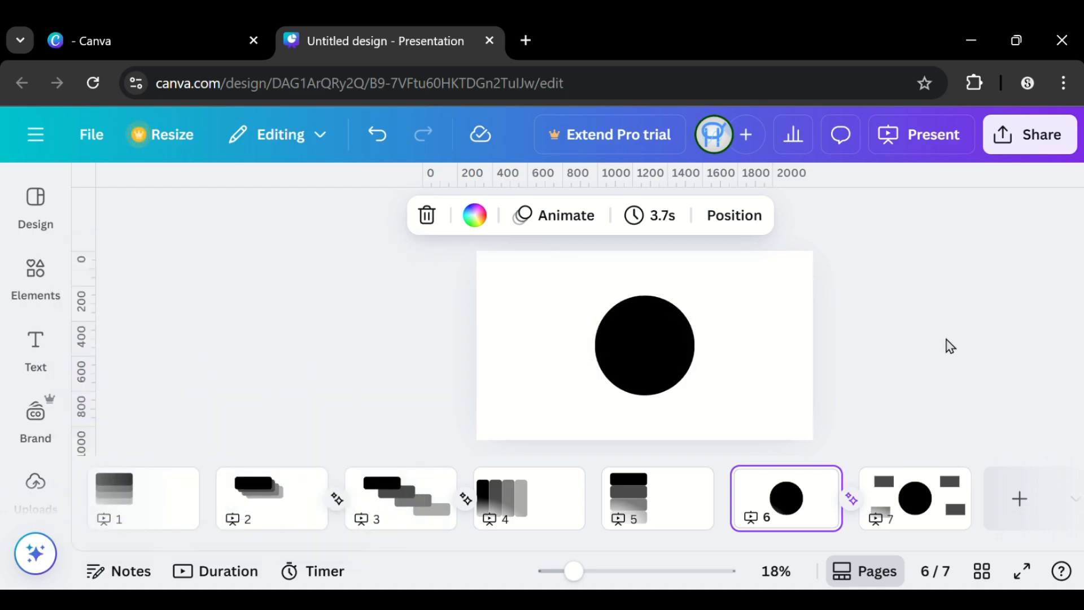
Step: Move the two upper rectangles and the lower-right rectangle on page 7 farther outward from the circle, lining them up in columns
click(915, 496)
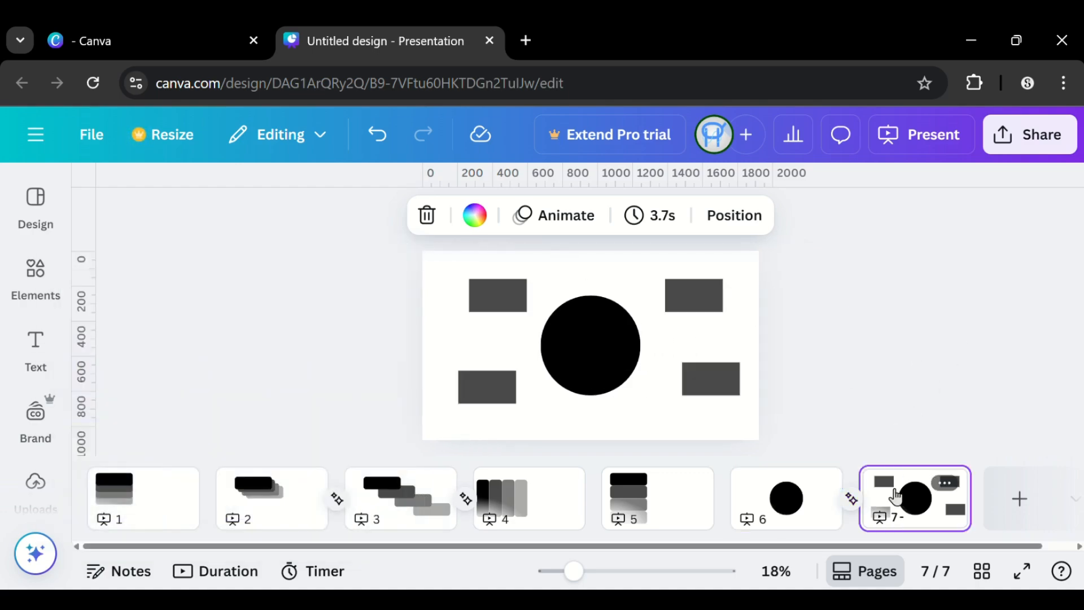
click(573, 342)
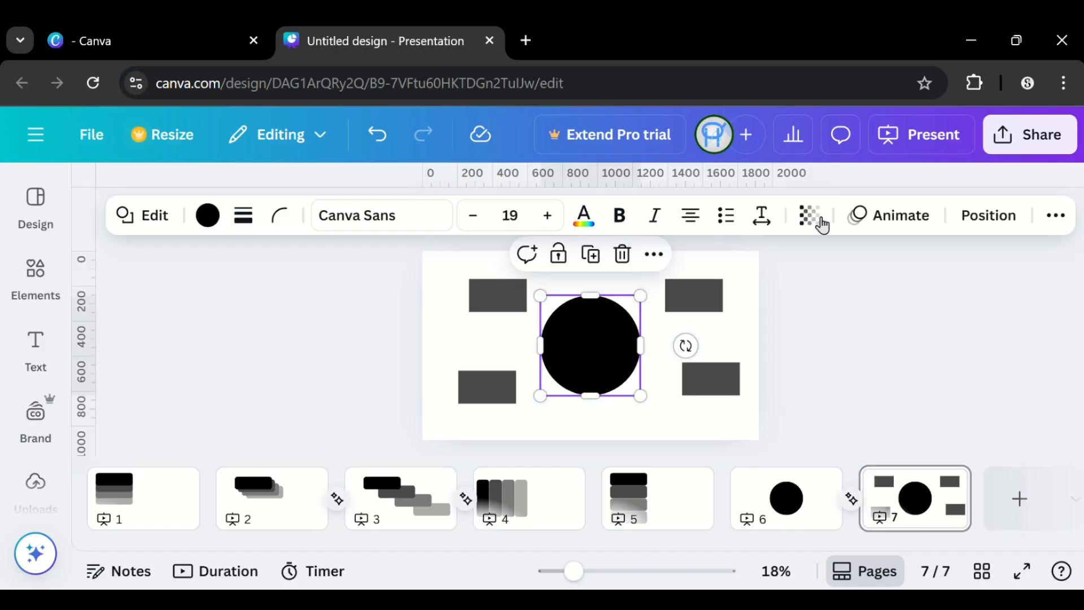
click(1010, 223)
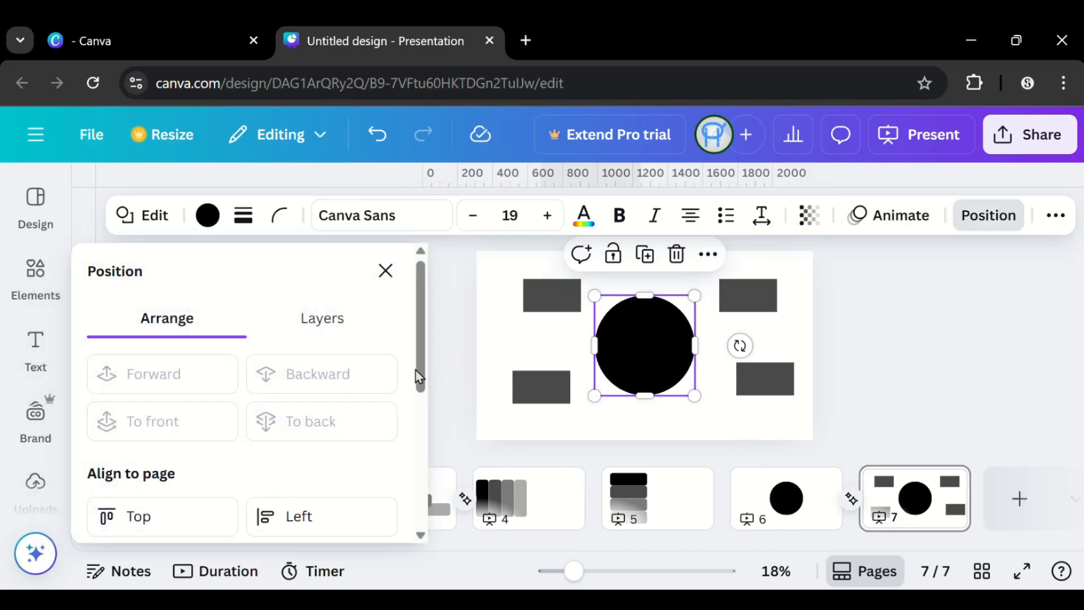
click(386, 271)
click(483, 294)
mouse_move(499, 305)
mouse_down()
mouse_move(575, 338)
mouse_move(489, 289)
mouse_up()
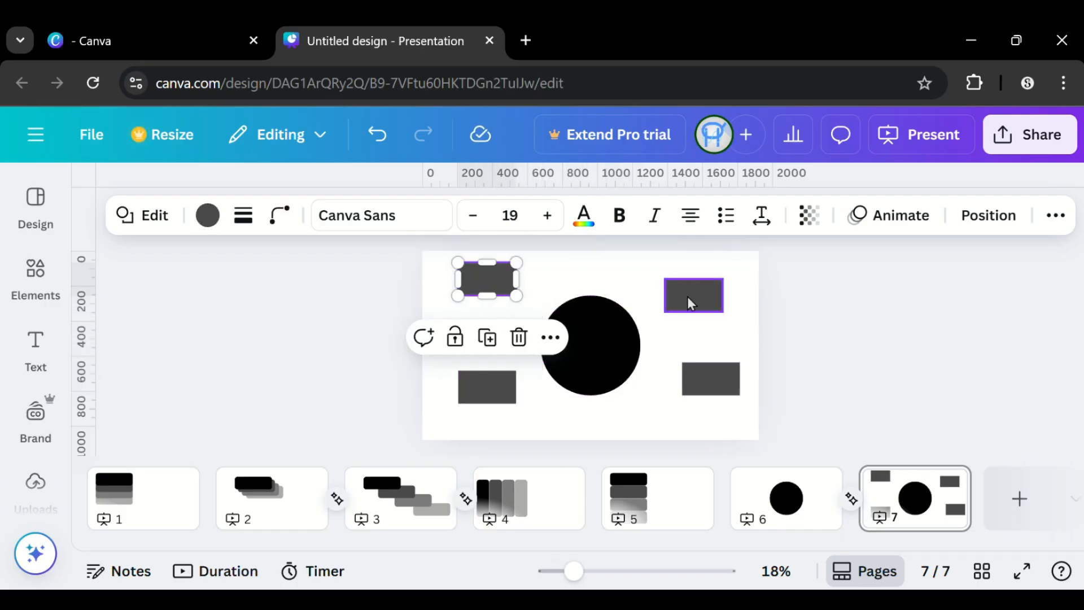
mouse_move(690, 302)
mouse_down()
mouse_move(587, 344)
mouse_move(713, 273)
mouse_move(708, 294)
mouse_up()
drag(694, 395, 734, 406)
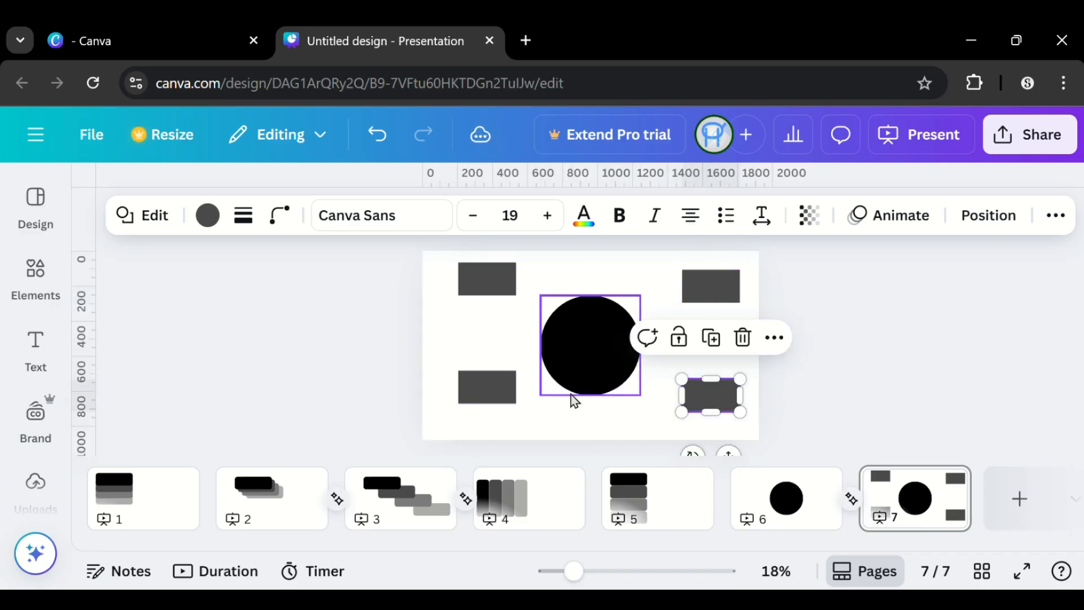
Step: Move the lower-left rectangle on page 7 farther down from the circle and send all four rectangles to the back
mouse_move(508, 398)
mouse_down()
mouse_move(612, 363)
mouse_move(503, 418)
mouse_up()
shift+click(499, 279)
shift+click(712, 278)
shift+click(704, 394)
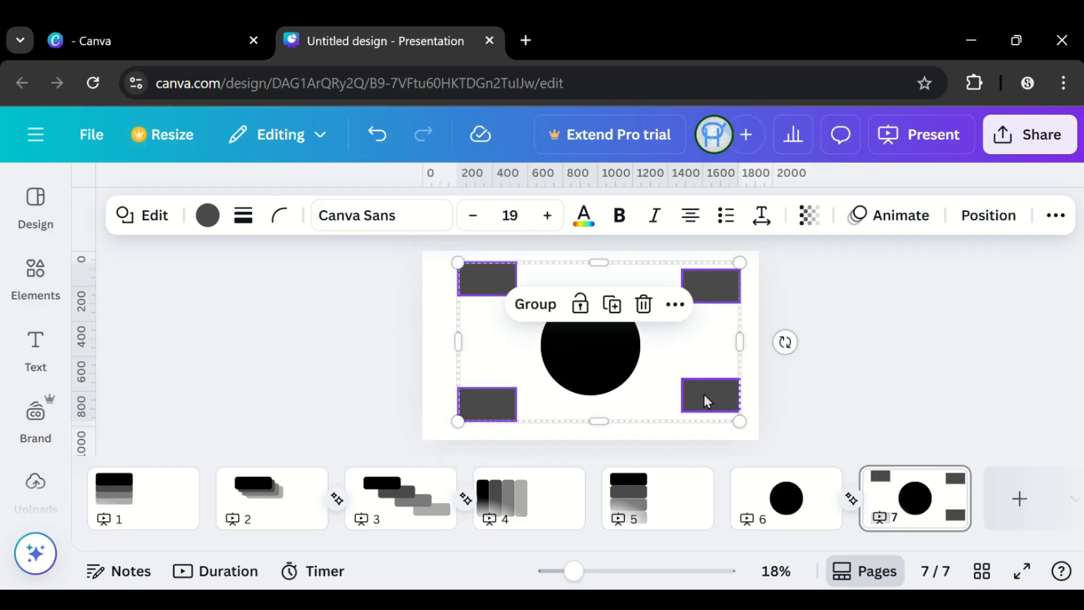
click(986, 215)
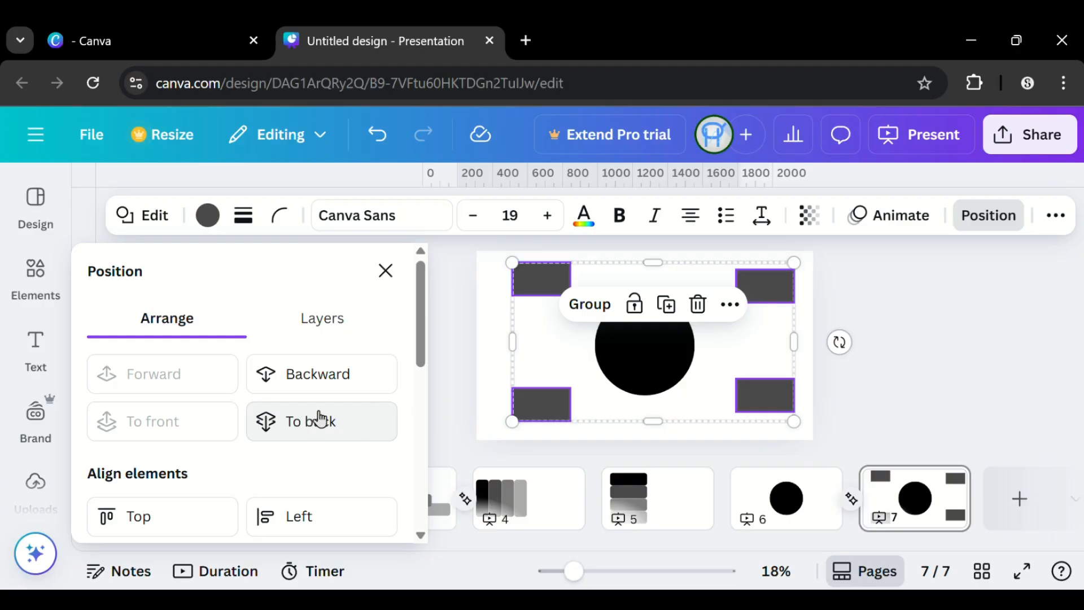
click(347, 428)
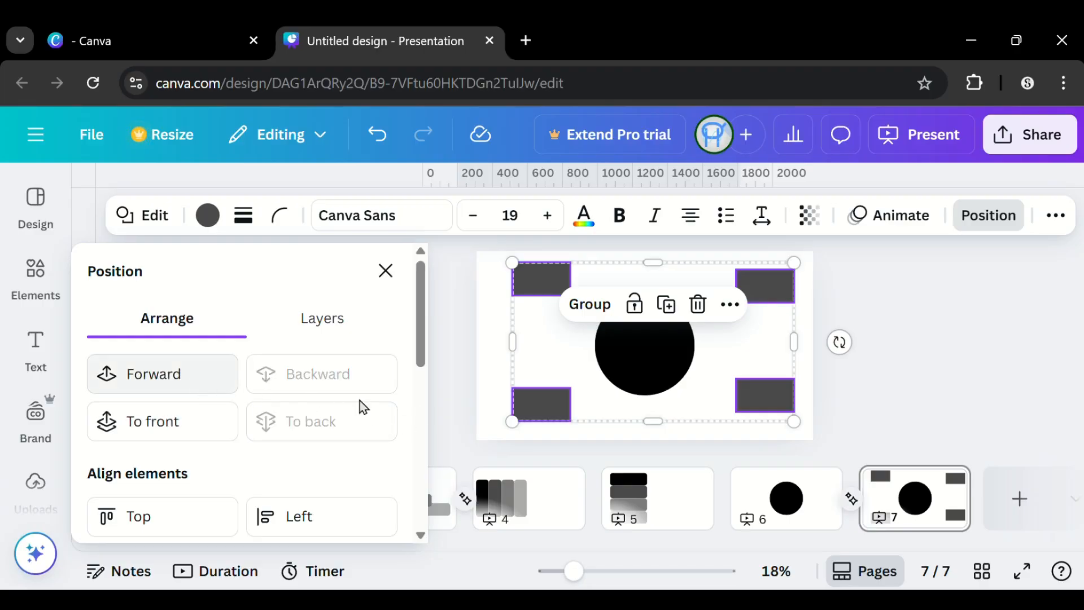
click(882, 441)
Step: Set the duration of the Match & Move transition between pages 6 and 7 to 1.4 seconds
click(855, 501)
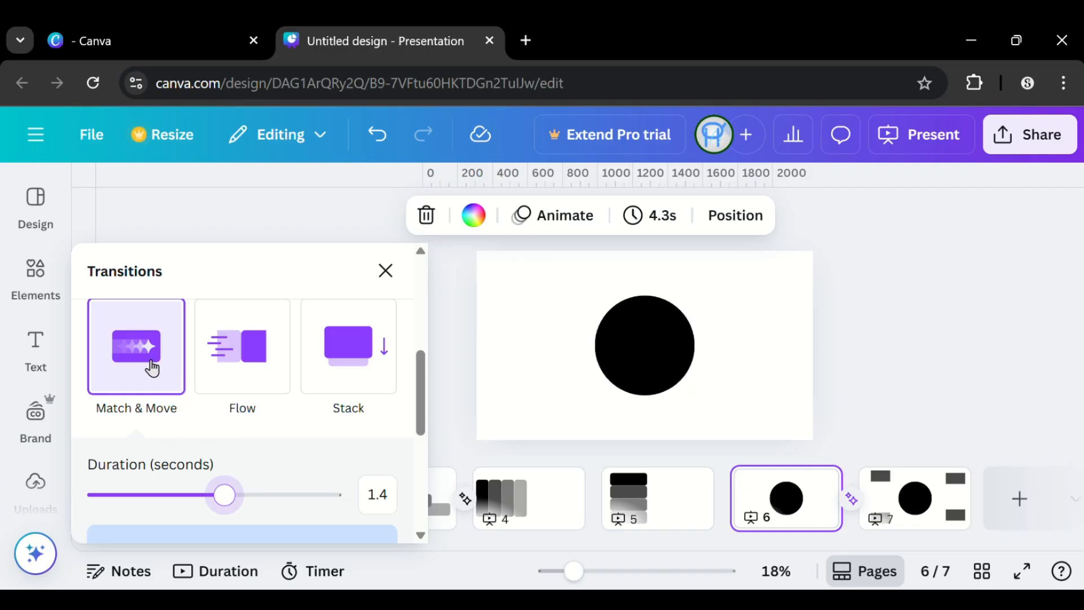
click(884, 336)
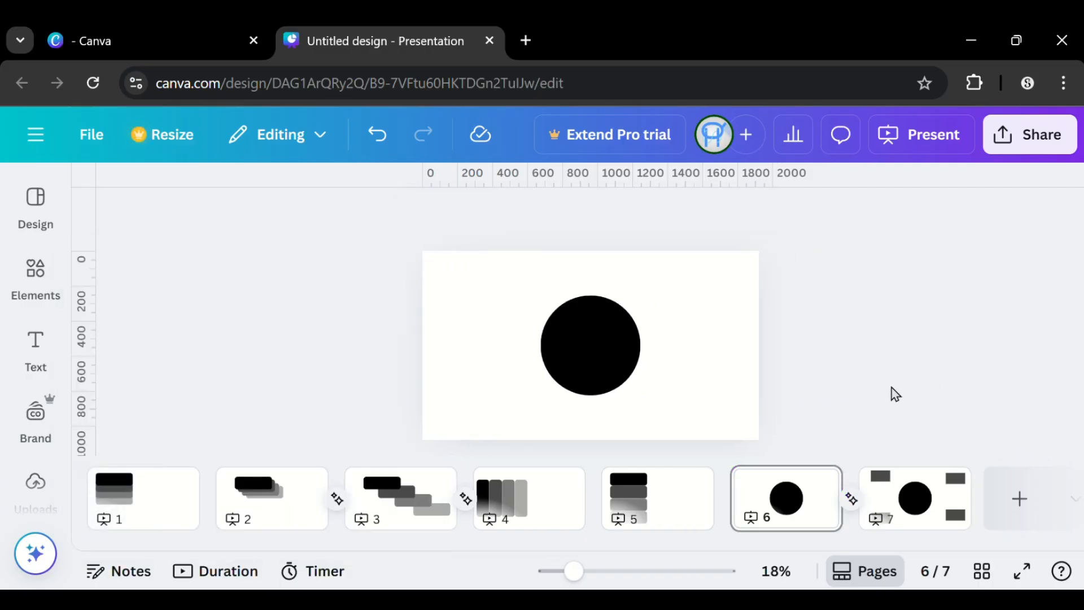
Step: Review the shape layouts on pages 5 back to 1, and forward again through to page 7
click(659, 493)
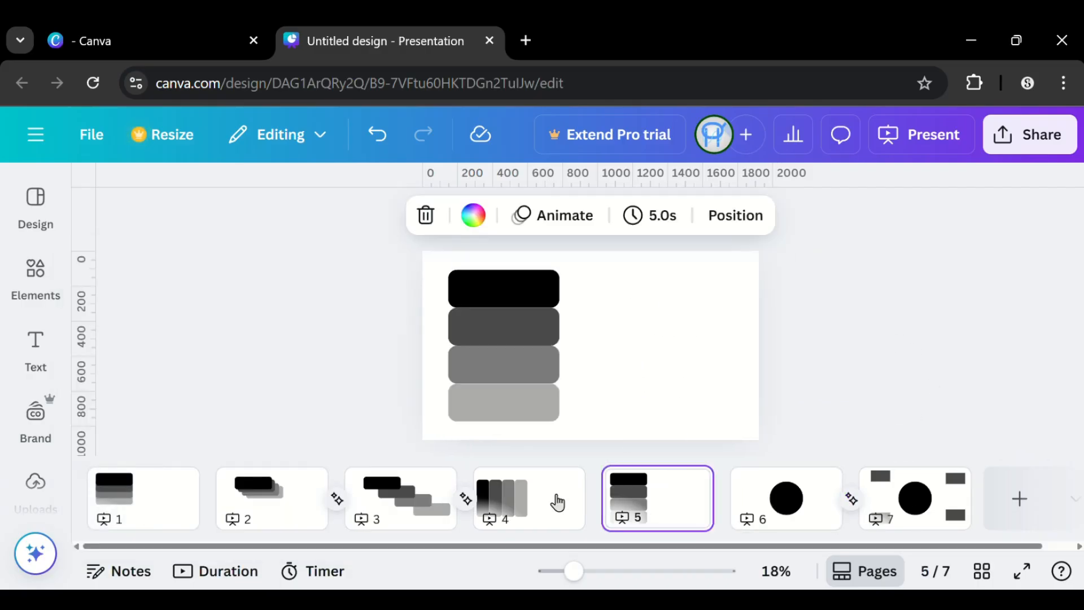
click(556, 500)
click(406, 497)
click(312, 496)
click(149, 495)
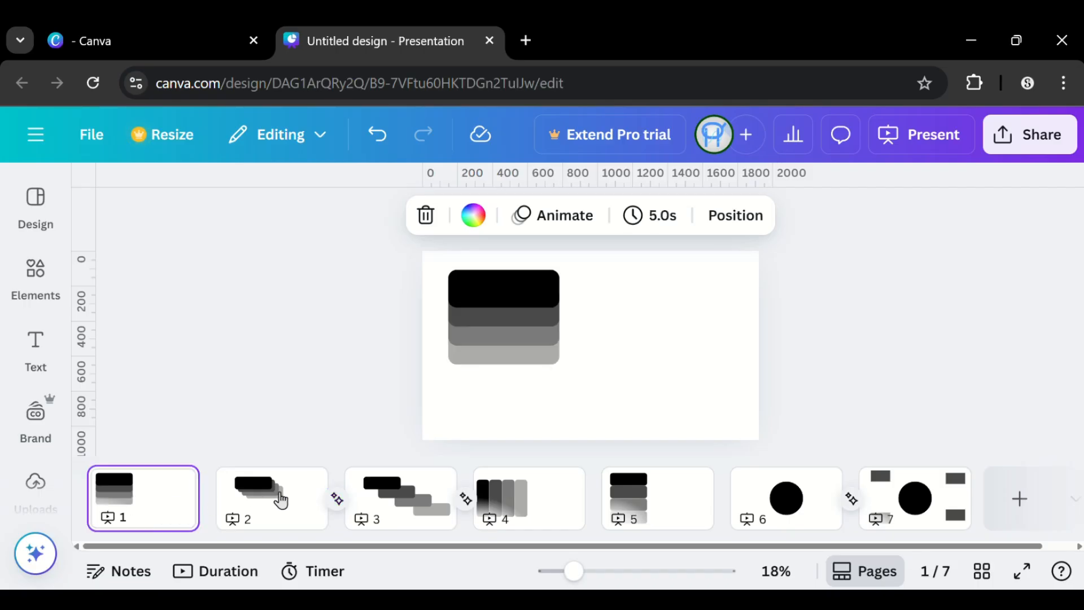
click(279, 500)
click(403, 495)
click(518, 490)
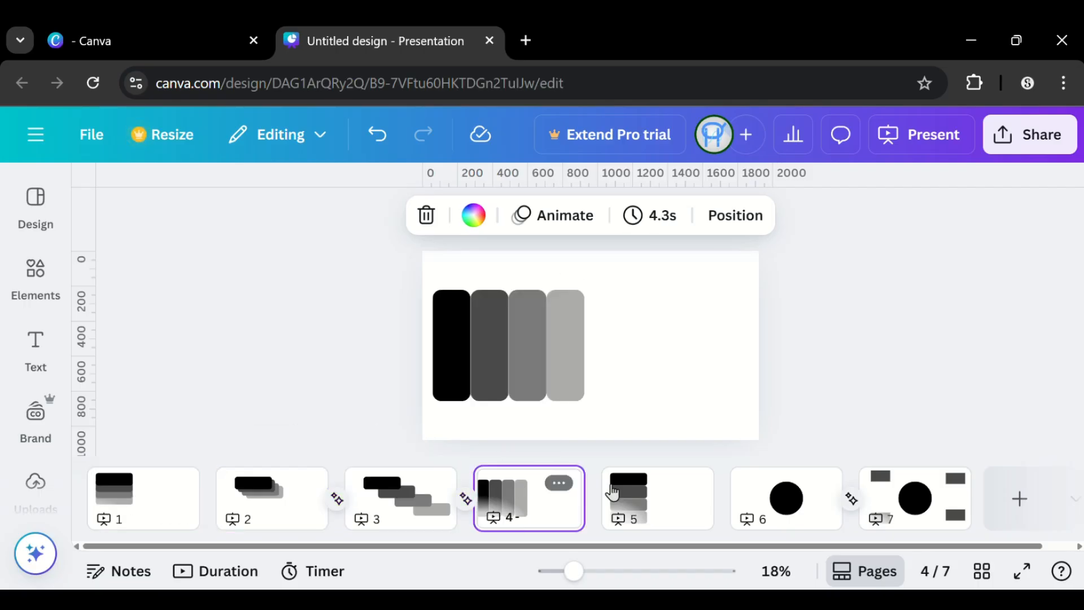
click(685, 496)
click(931, 493)
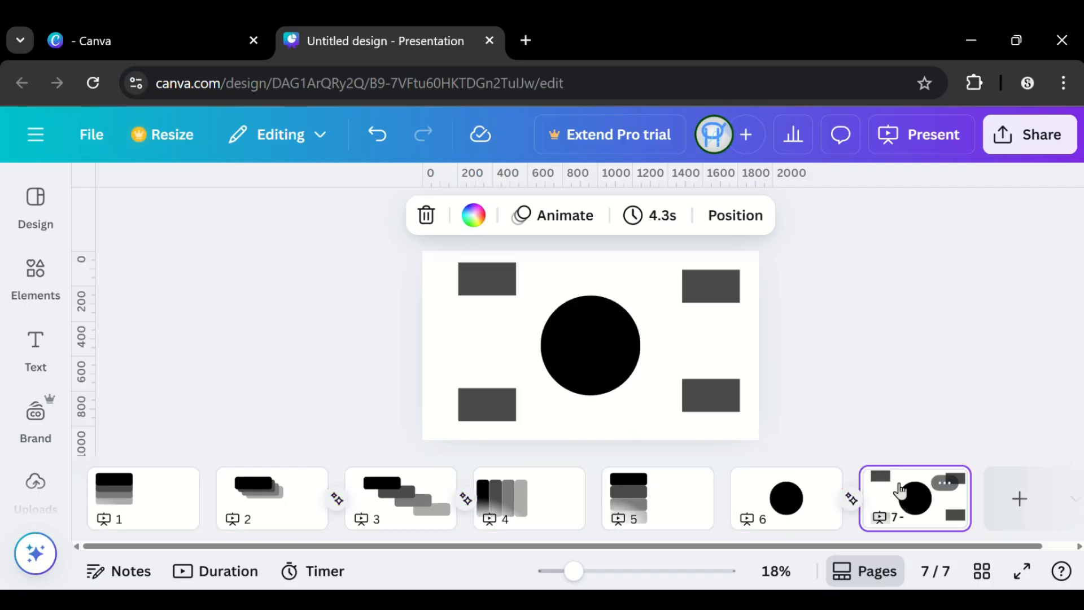